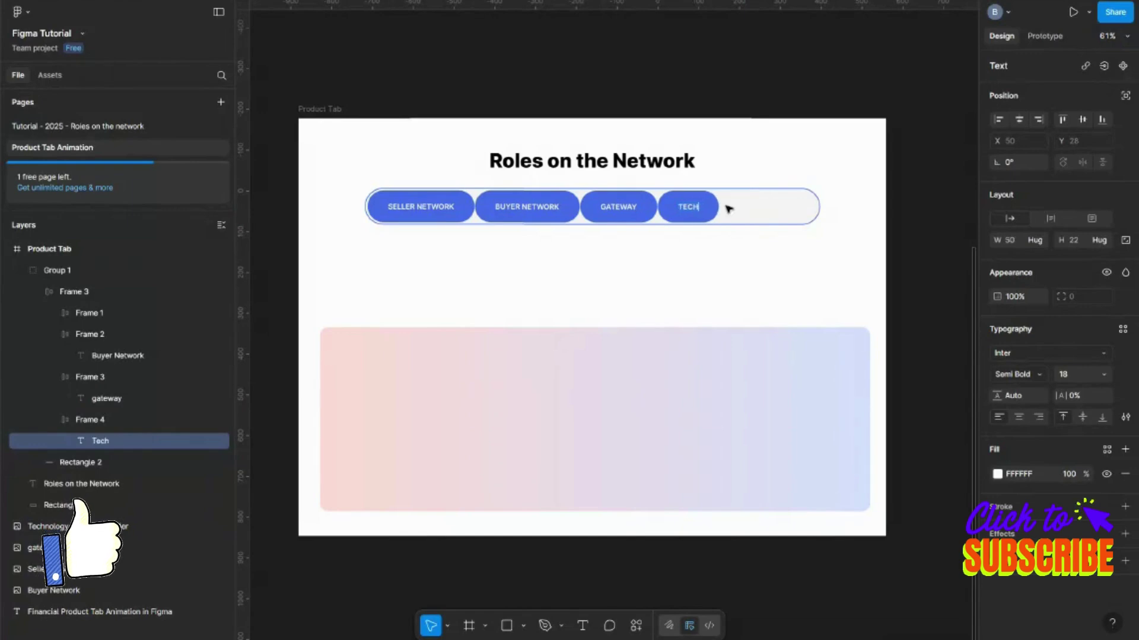
Step: Complete the fourth tab's label as Technology Provider and narrow the tab bar's background rectangle to 1048 wide
text(nology)
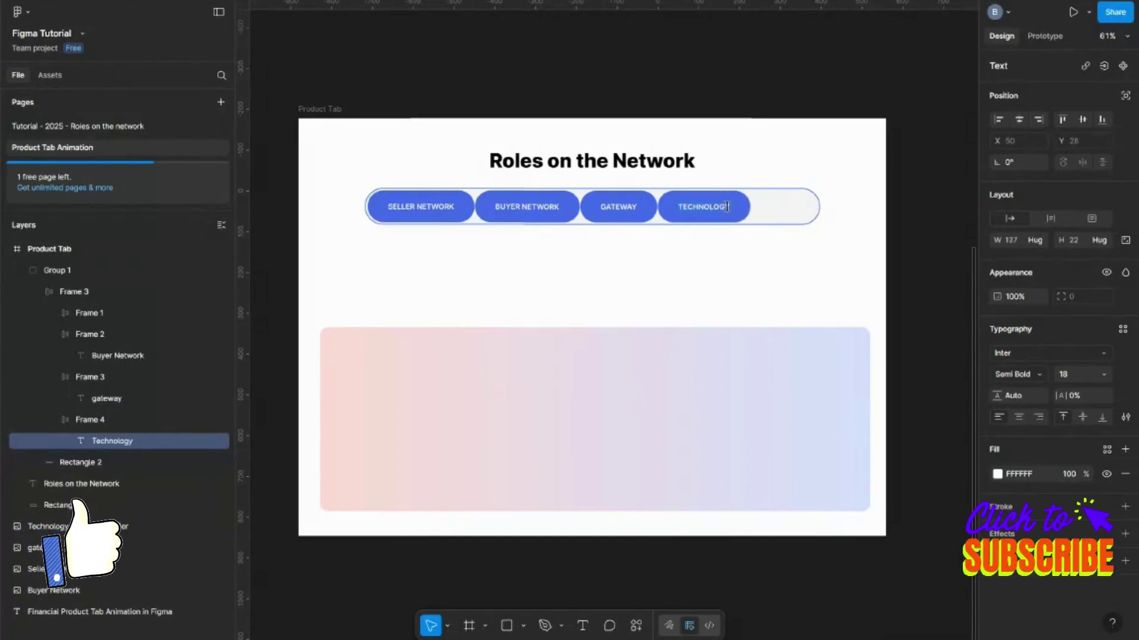
text( Prov)
click(816, 217)
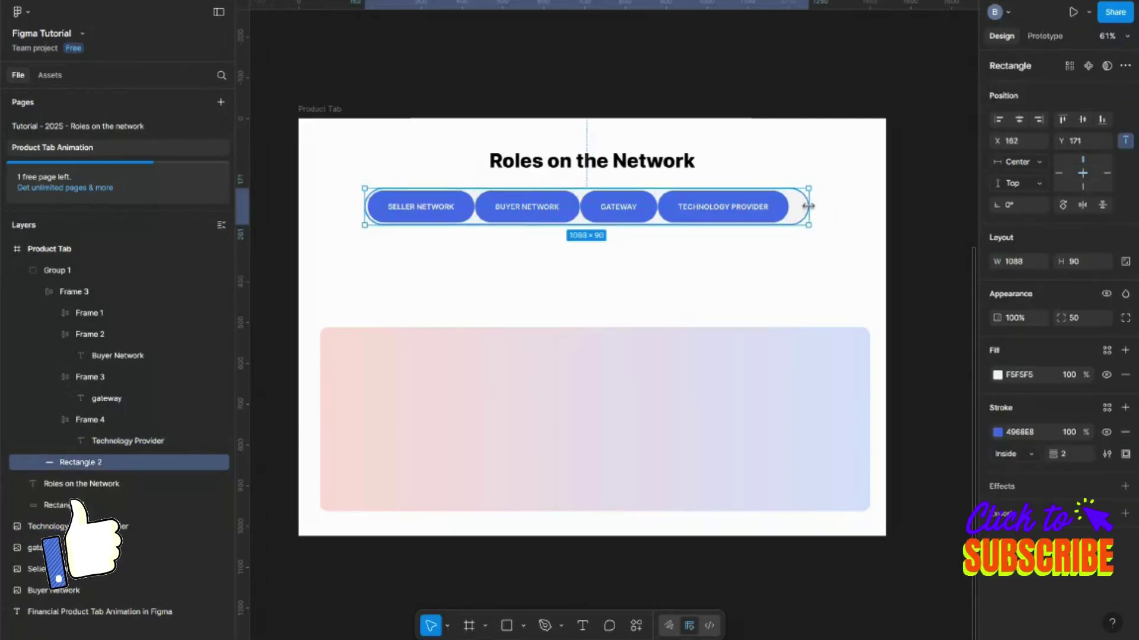
drag(807, 205, 794, 204)
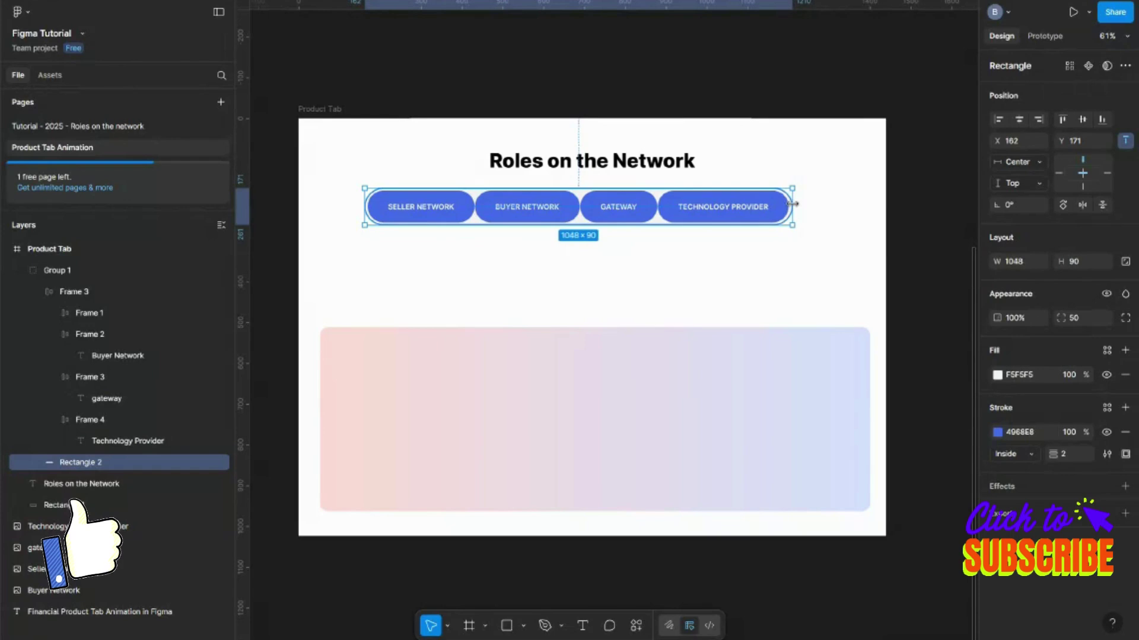
Step: Centre the tab bar group horizontally in the Product Tab frame
click(782, 207)
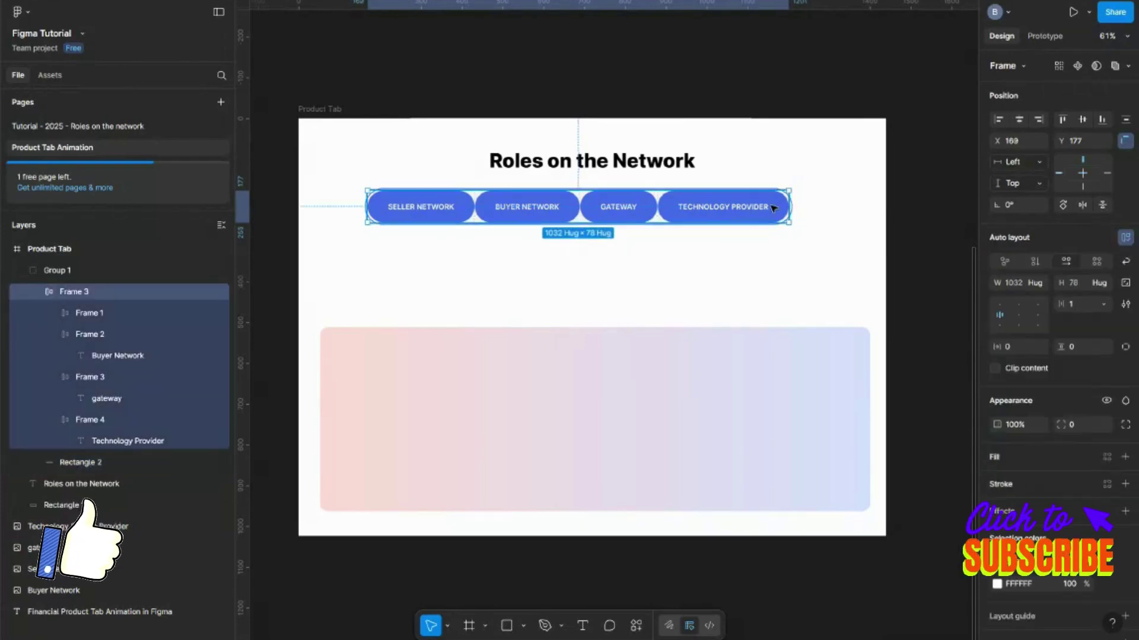
click(827, 226)
click(780, 218)
click(1020, 119)
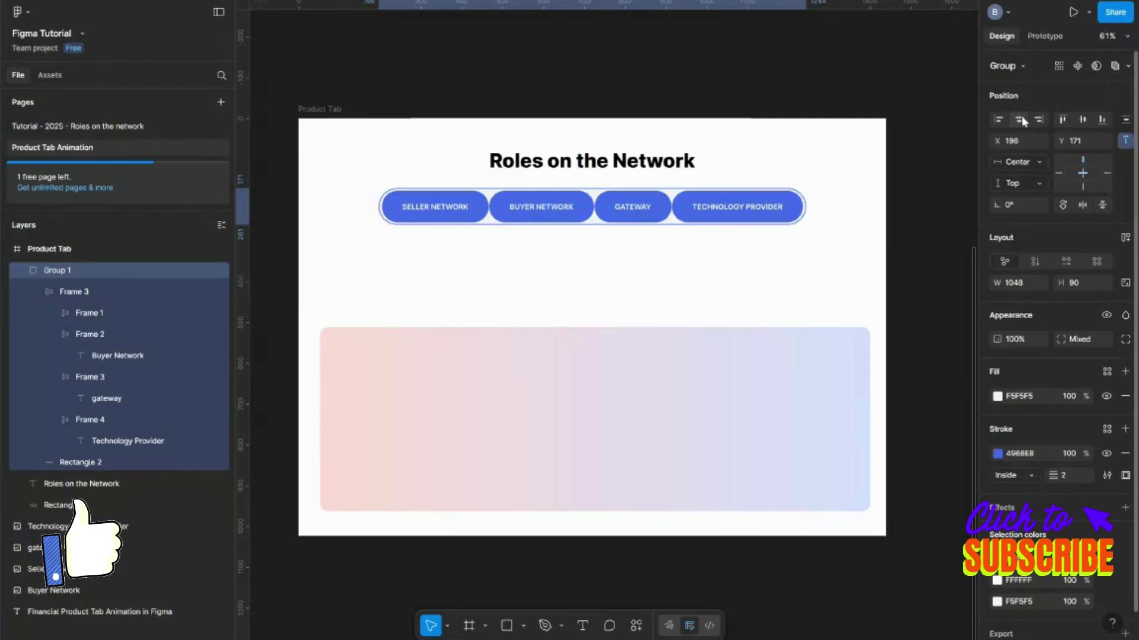
Step: Set the fill of the Buyer Network, Gateway and Technology Provider tabs to F5F5F5
double_click(564, 223)
click(546, 213)
shift+click(632, 210)
shift+click(693, 210)
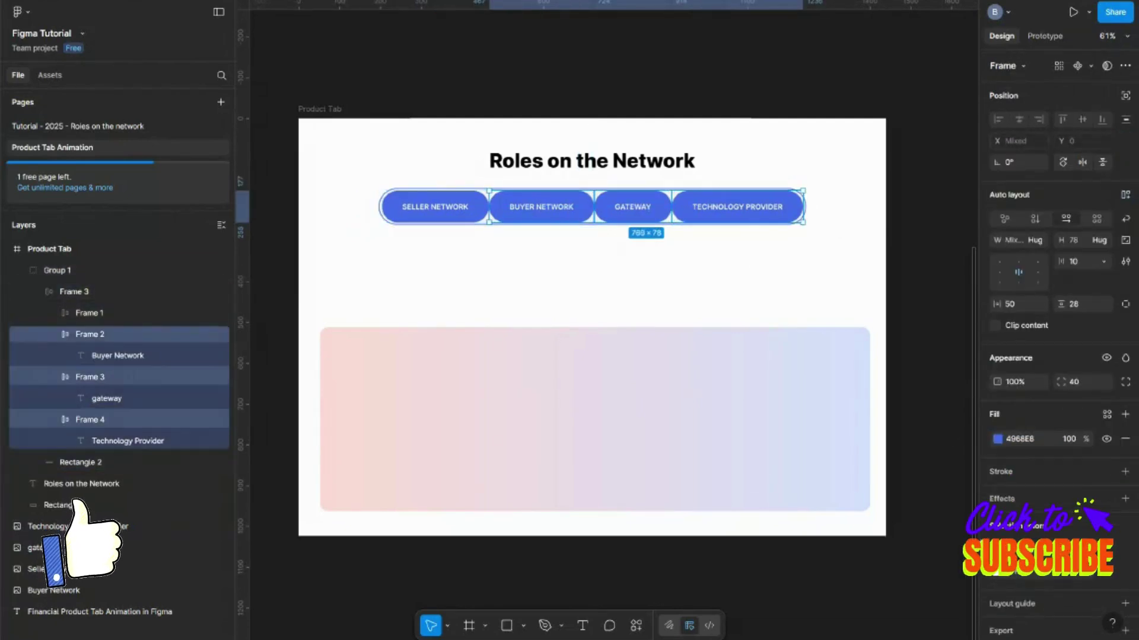
click(998, 438)
click(834, 374)
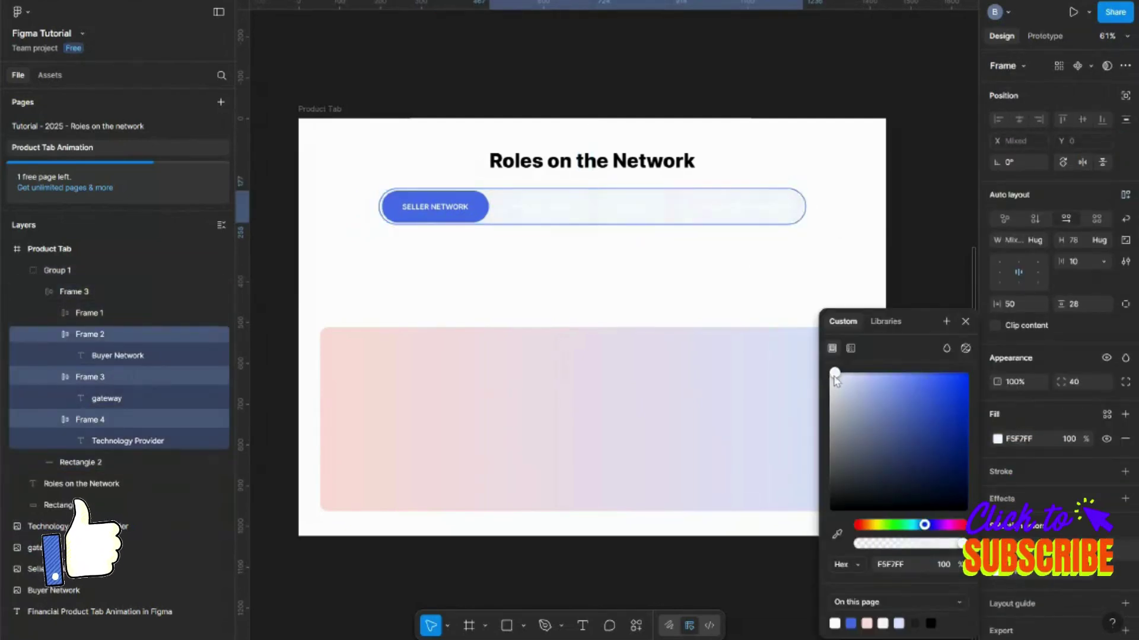
drag(830, 374, 829, 378)
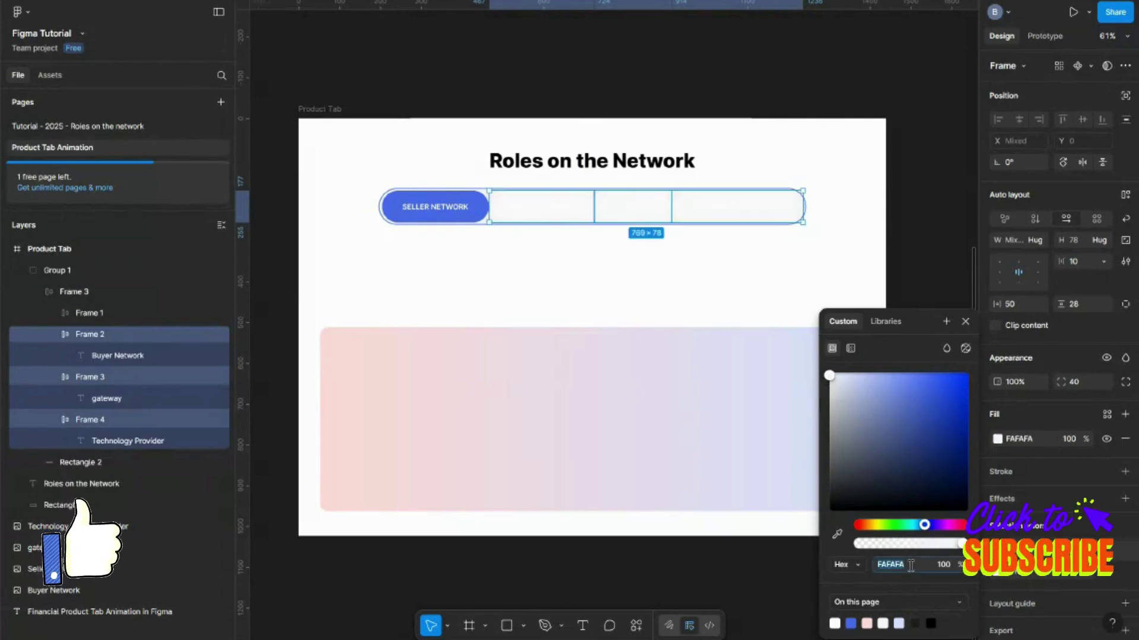
text(f5f)
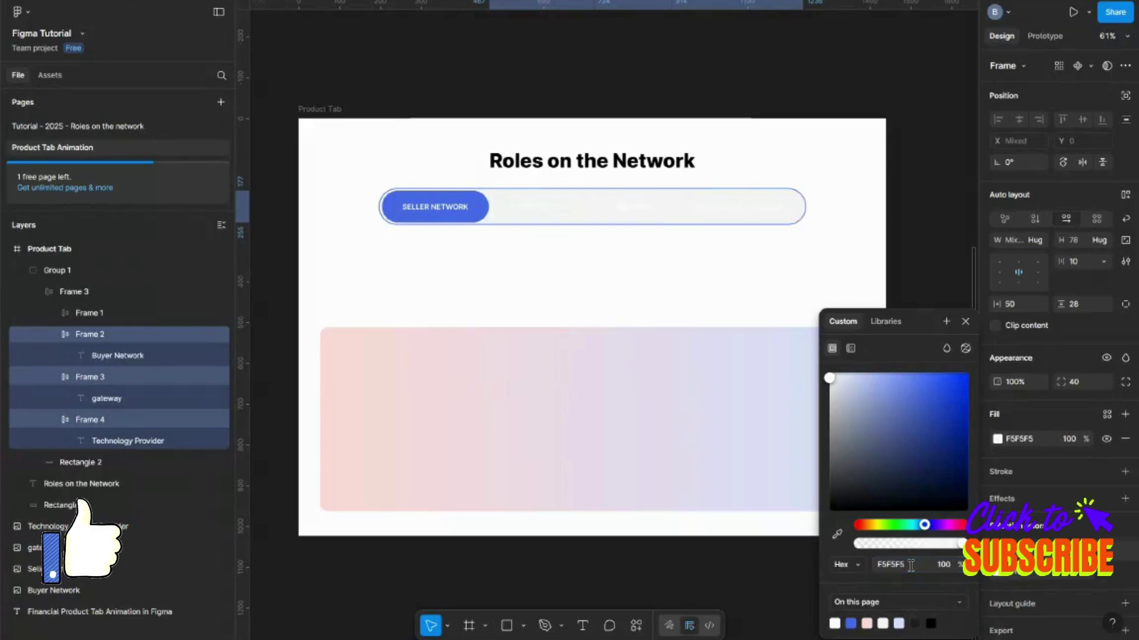
Step: Recolour the labels of the three inactive tabs to the blue 4968E8
click(1000, 573)
click(866, 623)
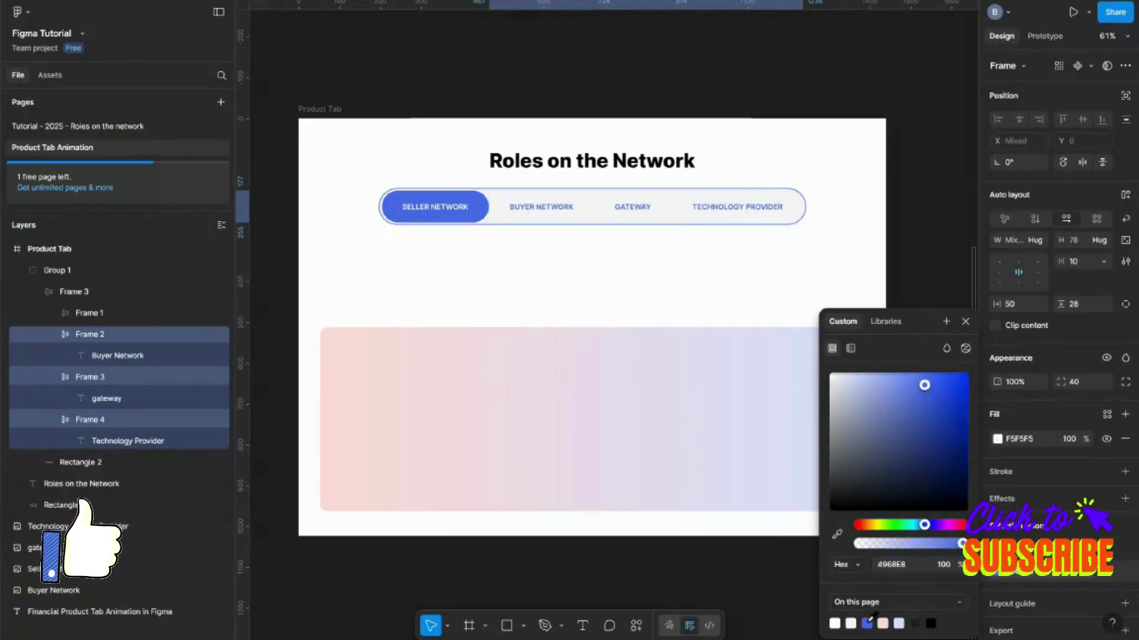
click(902, 246)
scroll(901, 248, left, 1)
scroll(901, 249, right, 1)
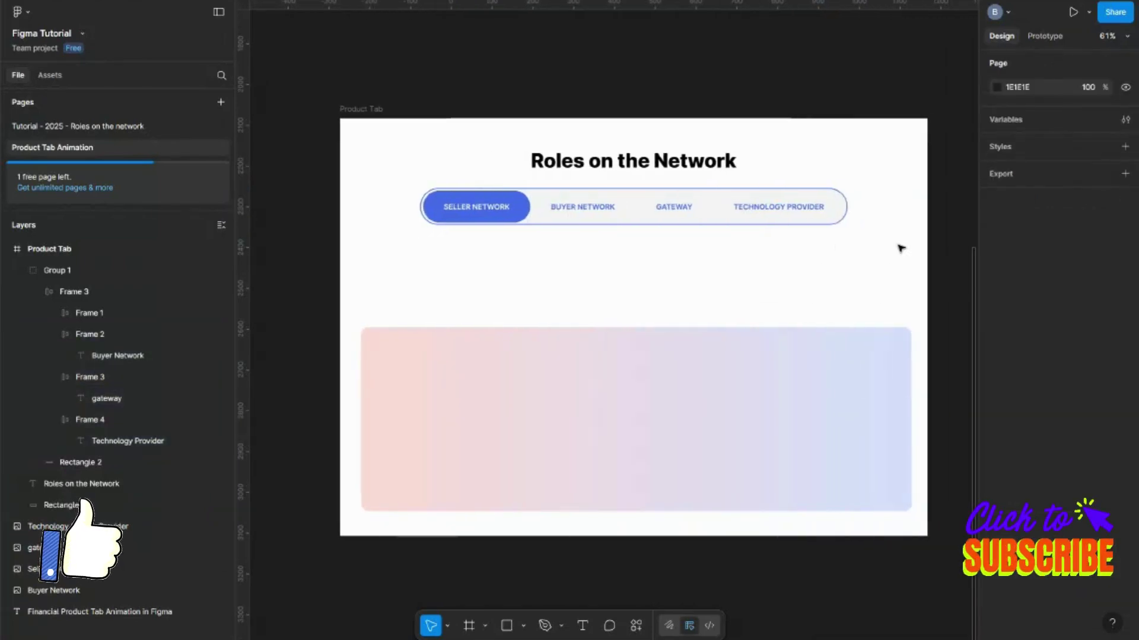
Step: Change the tab bar group's light grey fill to white FFFFFF
scroll(901, 249, down, 1)
click(816, 214)
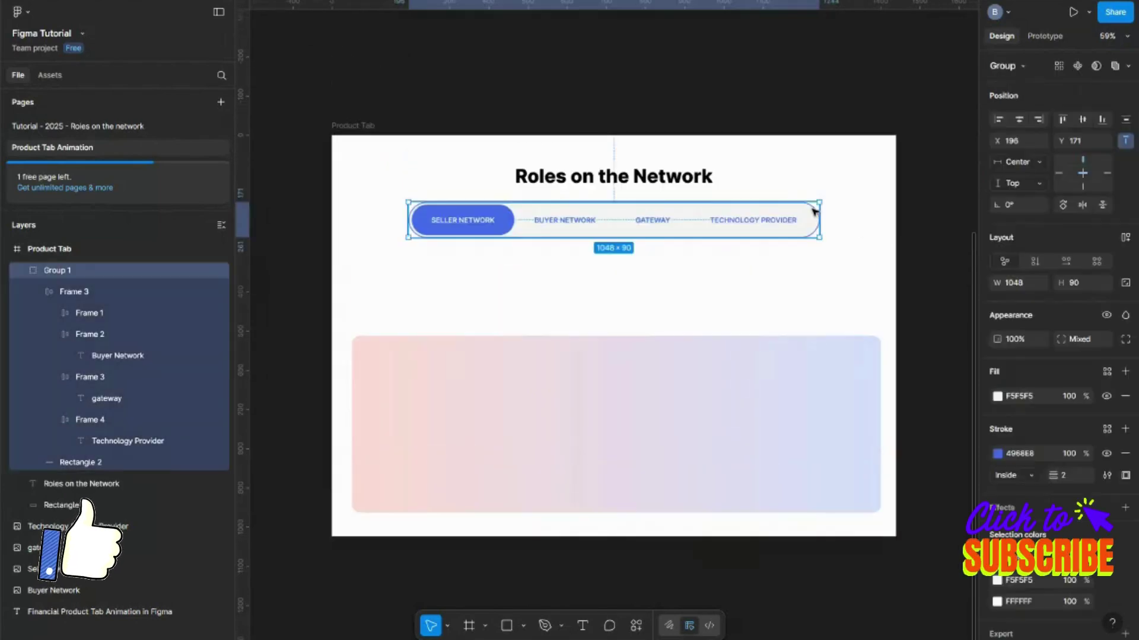
click(997, 580)
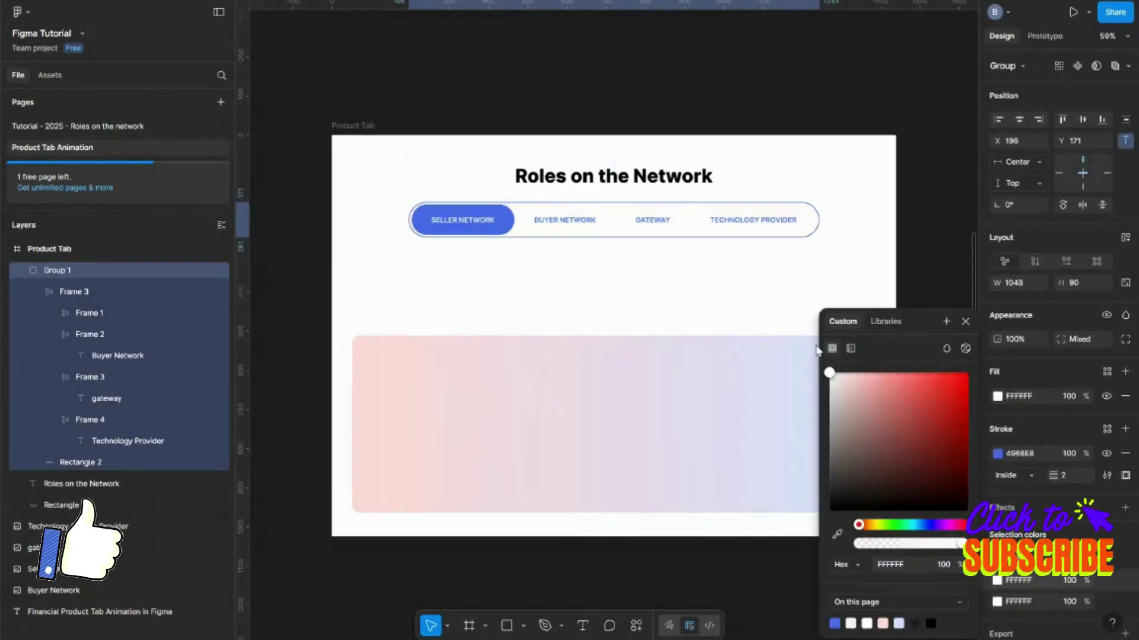
click(763, 302)
scroll(765, 303, down, 2)
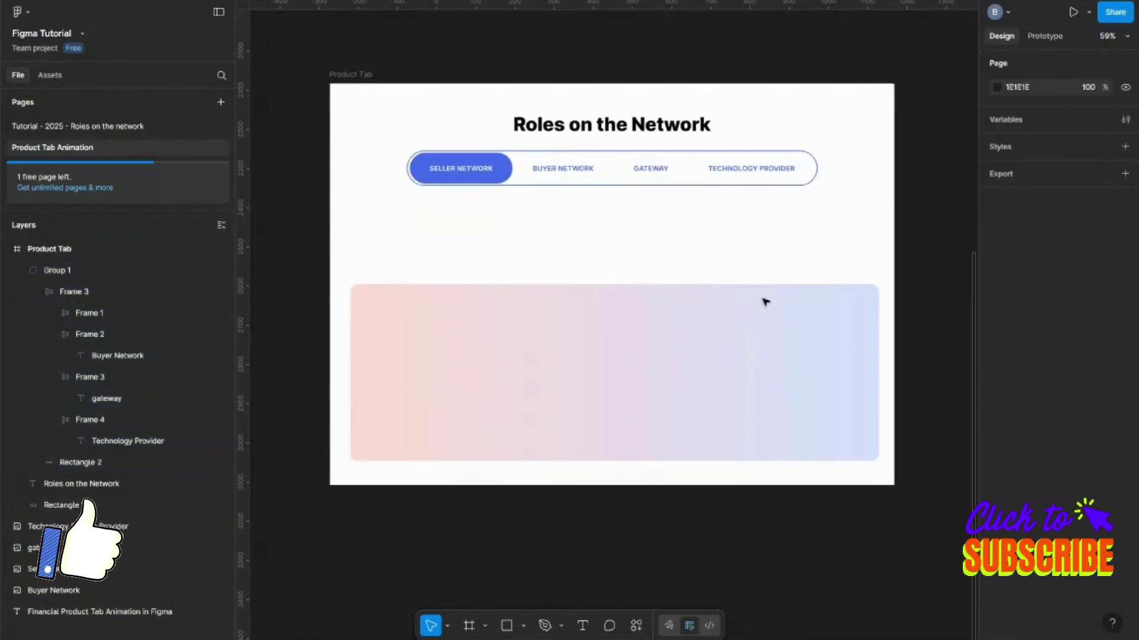
scroll(765, 303, down, 1)
scroll(765, 302, up, 2)
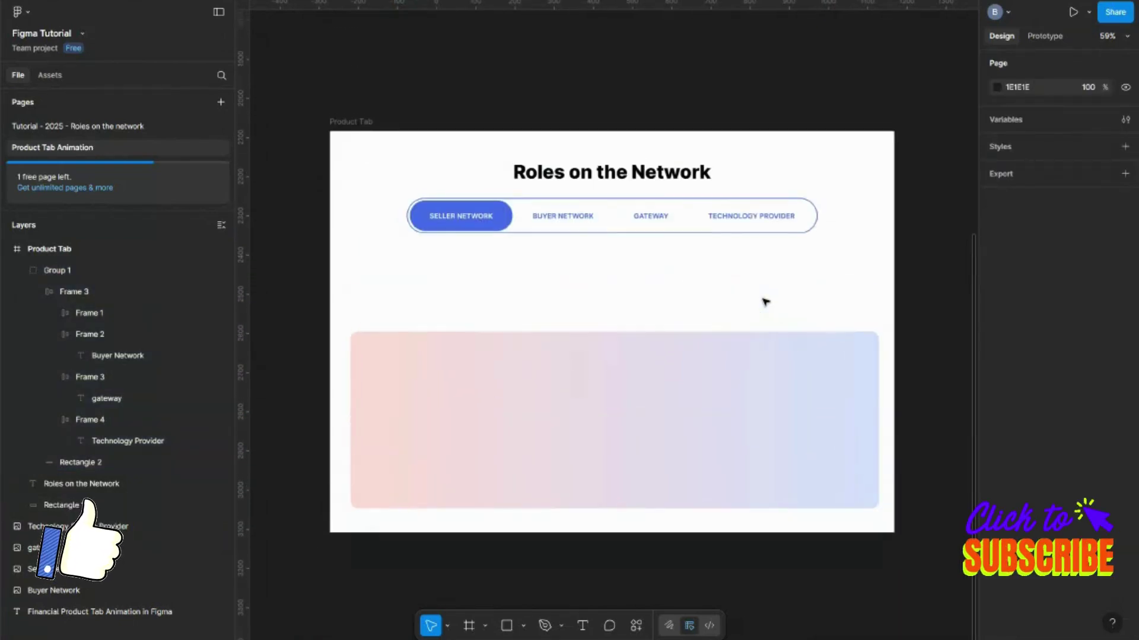
Step: Cut the tab bar group out of the Product Tab frame
click(666, 219)
scroll(668, 218, right, 2)
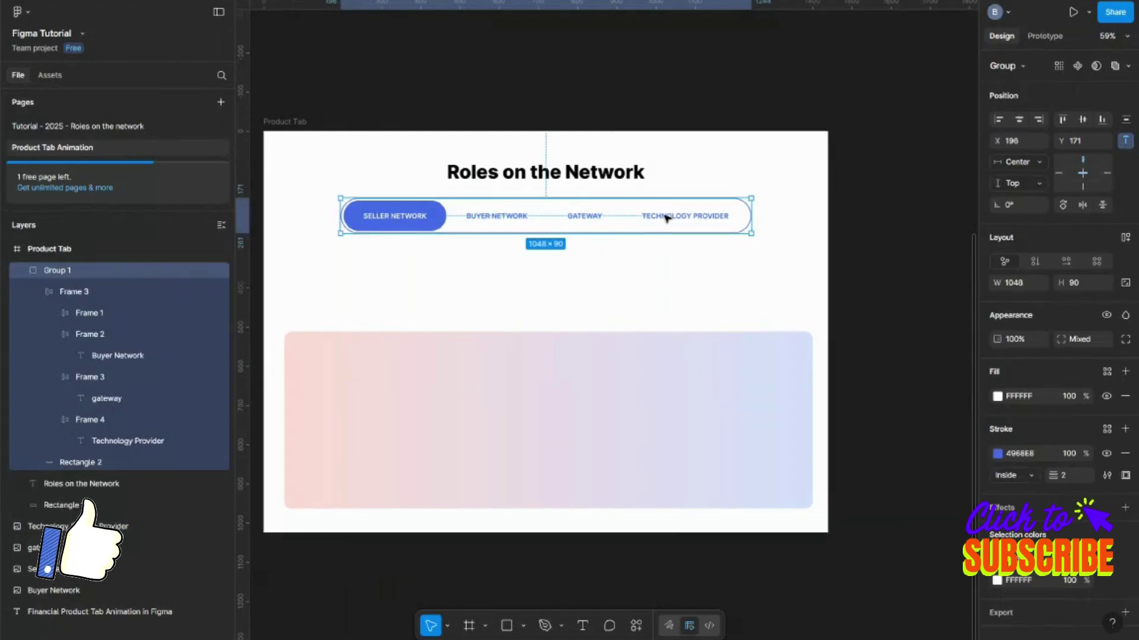
key(Delete)
scroll(617, 290, down, 10)
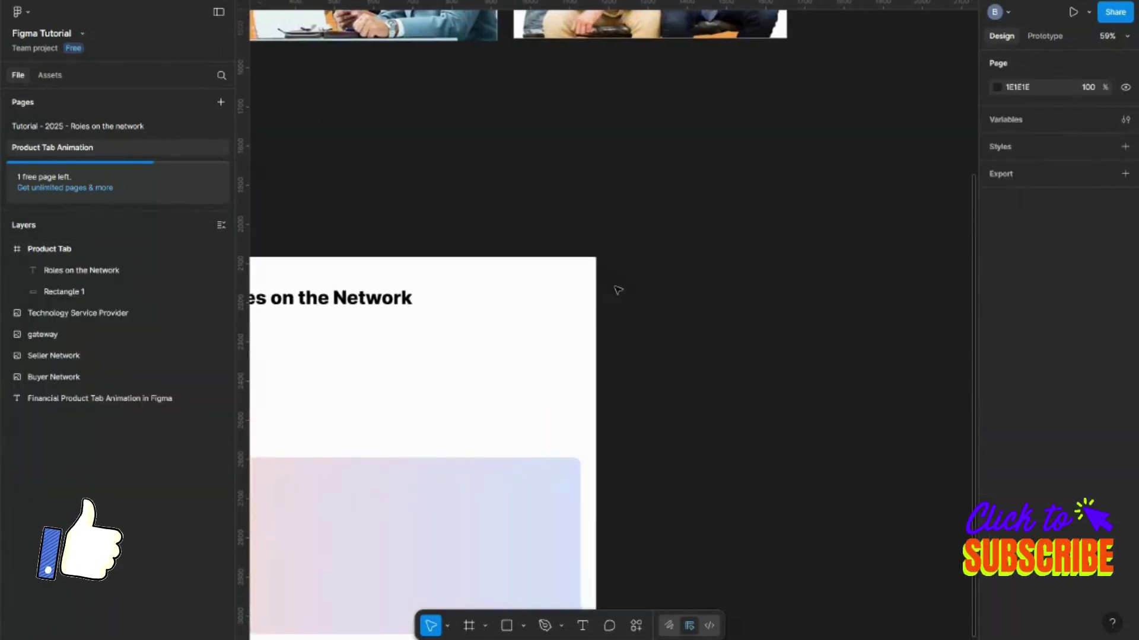
scroll(616, 289, down, 3)
scroll(614, 288, down, 5)
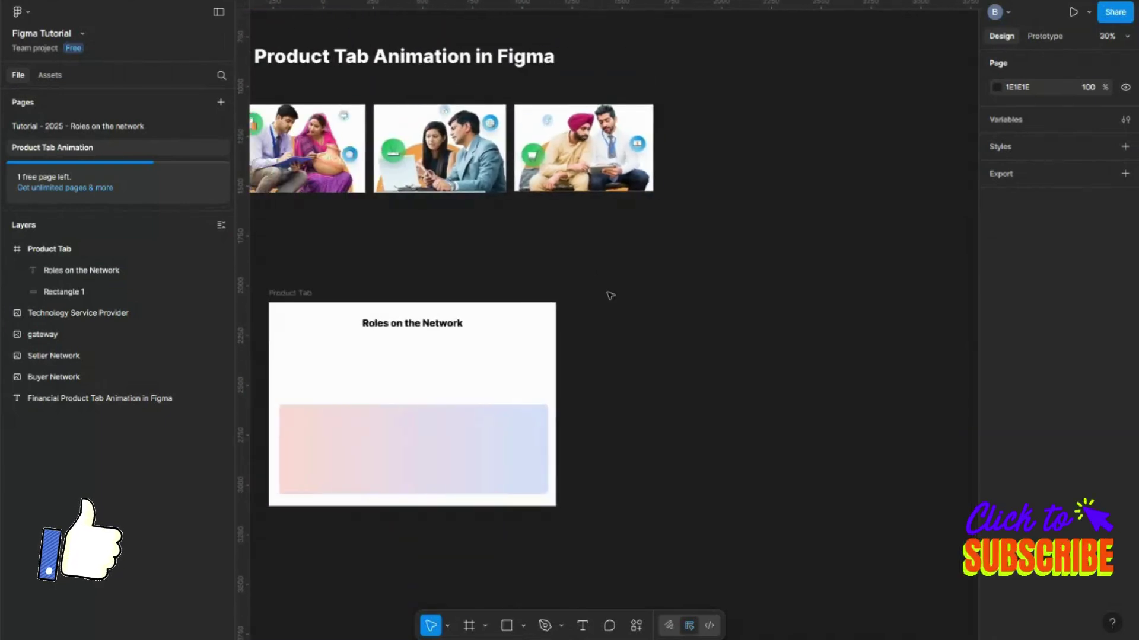
scroll(610, 295, right, 3)
key(ctrl+z)
key(ctrl+shift+z)
scroll(614, 301, right, 2)
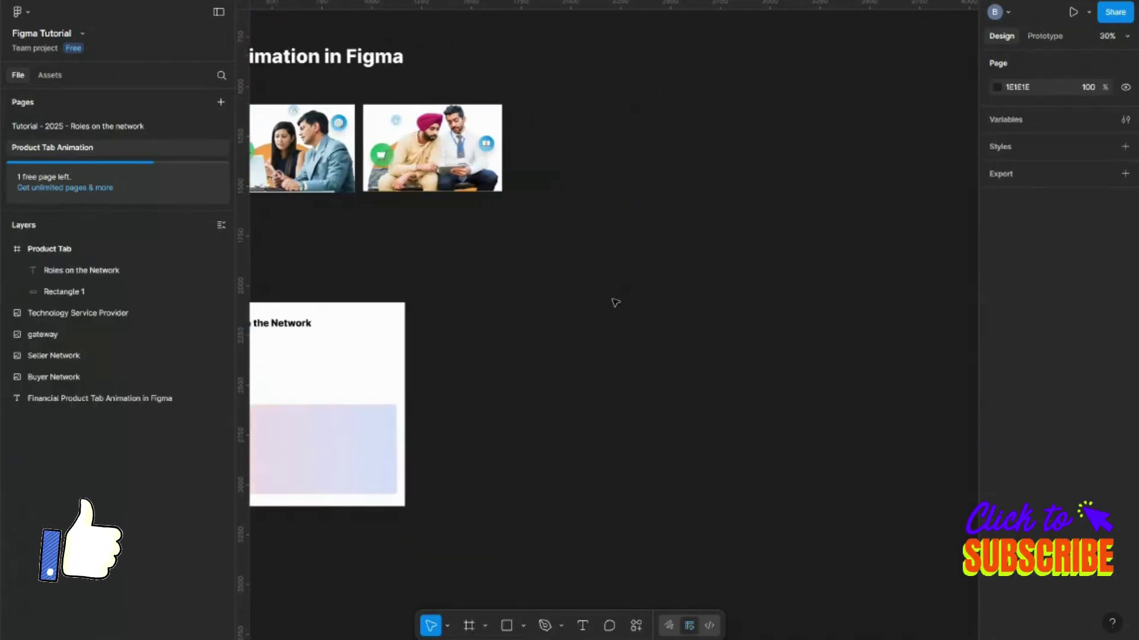
click(468, 626)
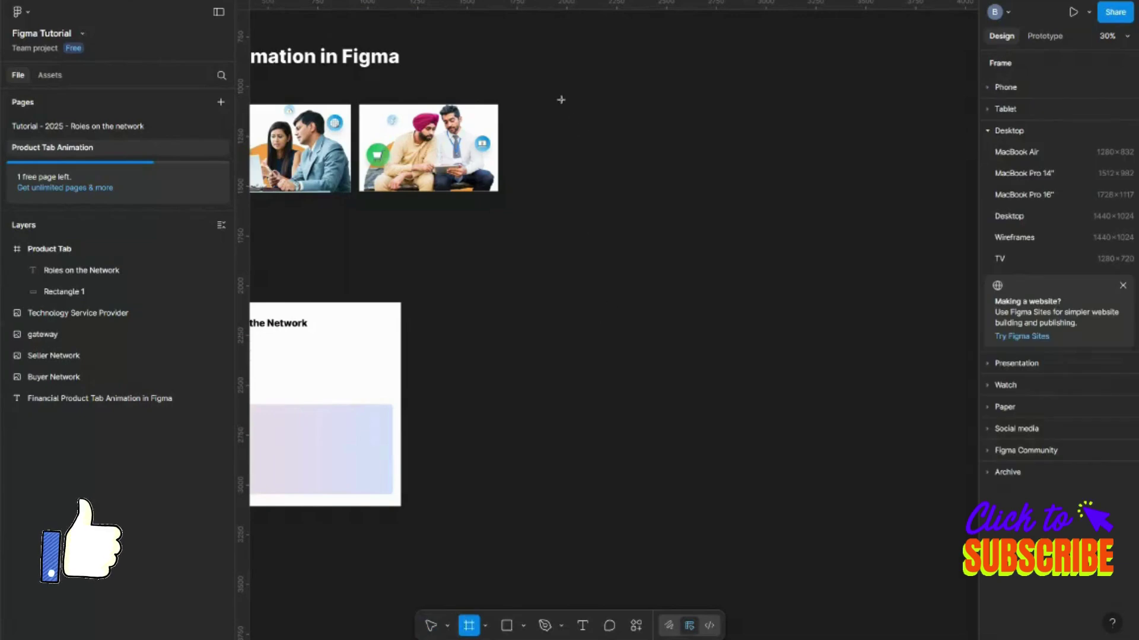
drag(561, 101, 869, 268)
key(Delete)
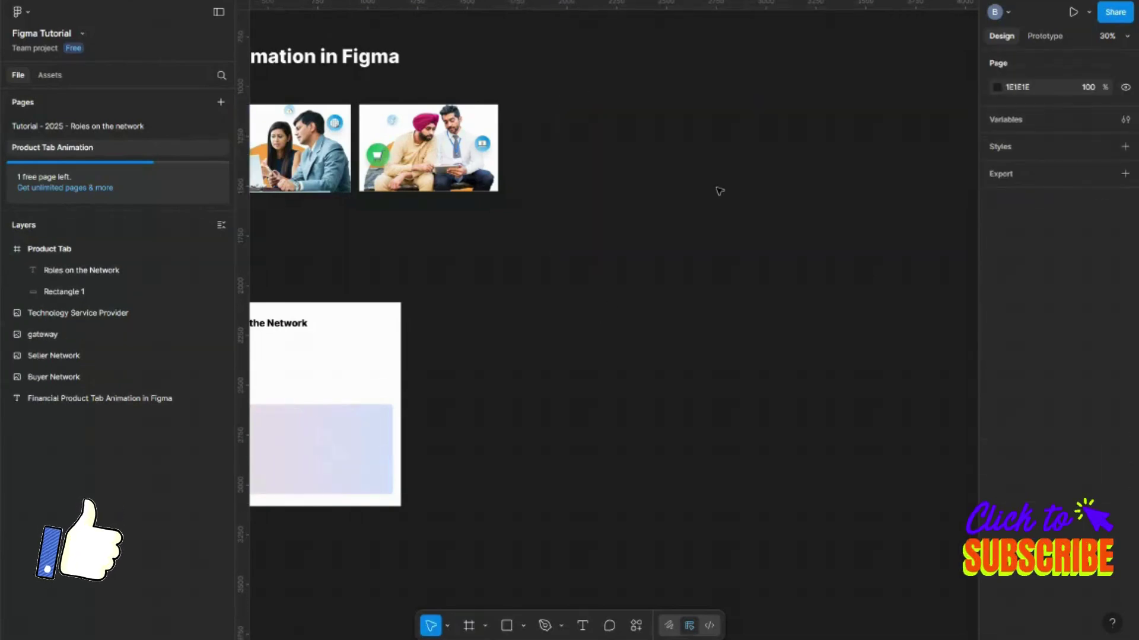
Step: Add a 1440 × 1024 Desktop frame, move it to the empty canvas beside the images and reduce its height to 857
click(467, 631)
click(988, 212)
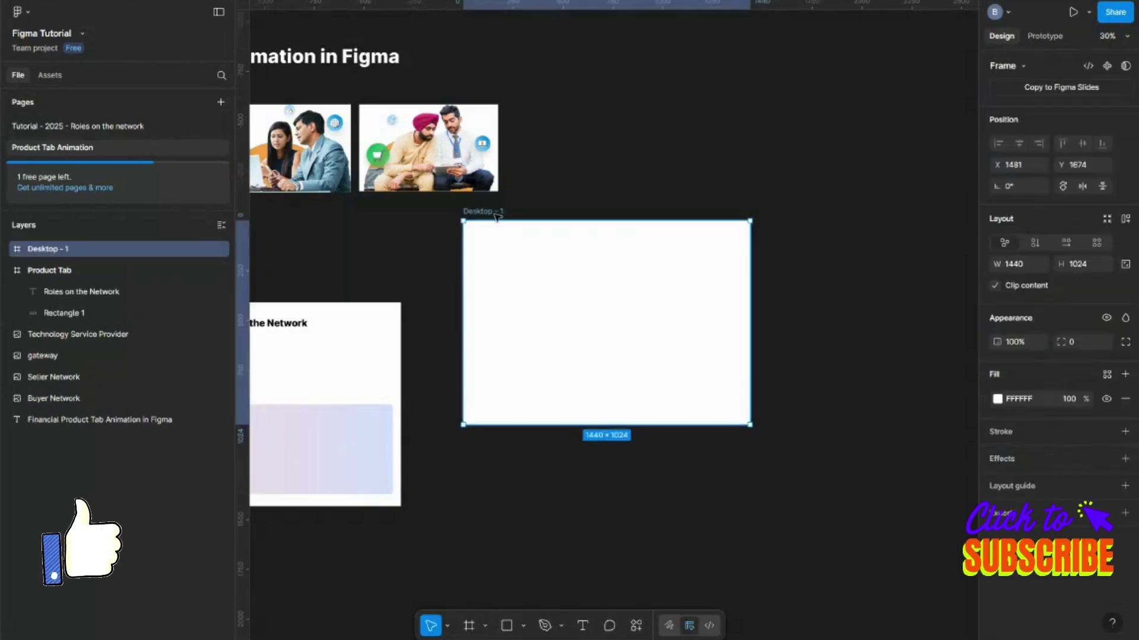
drag(497, 217, 638, 117)
drag(765, 325, 764, 290)
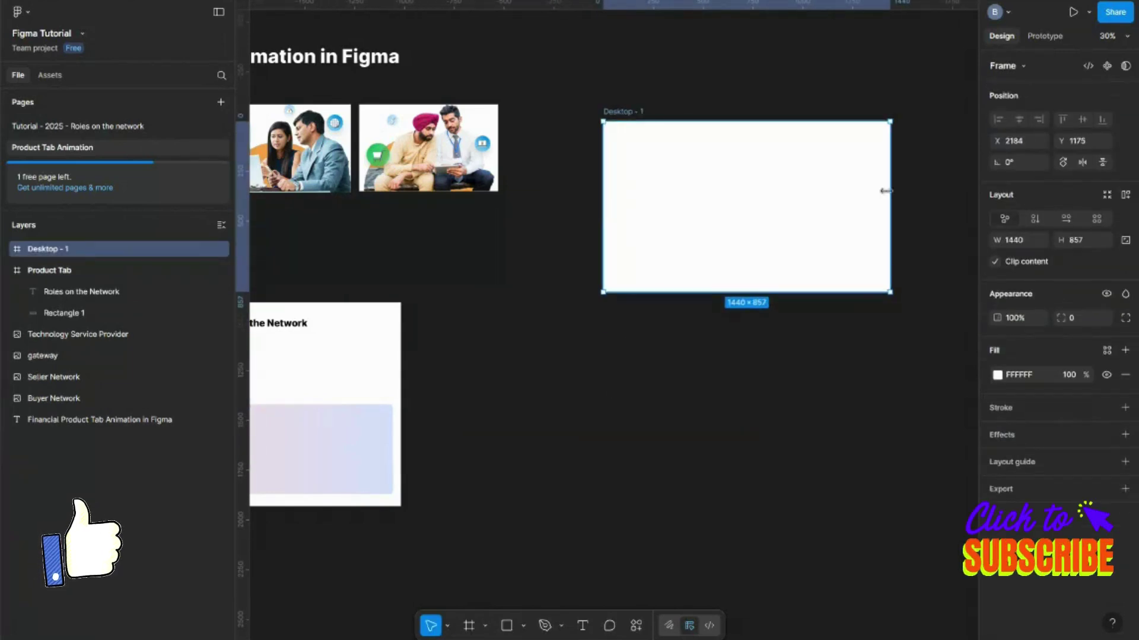
Step: Paste the tab bar group into the Desktop - 1 frame and place it near the frame's upper edge
key(ctrl+v)
drag(721, 193, 719, 162)
click(707, 224)
scroll(708, 224, up, 2)
scroll(708, 224, up, 3)
scroll(707, 224, down, 3)
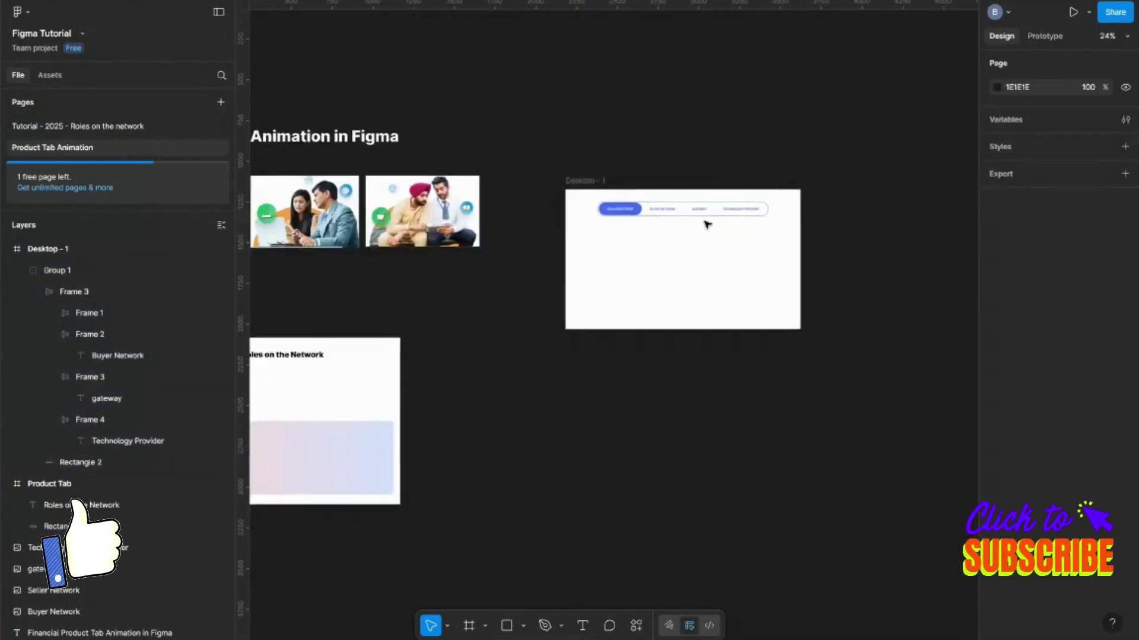
Step: Cut the Buyer Network image and paste it into the Desktop - 1 frame, in the right half below the tab bar
scroll(707, 225, left, 5)
scroll(572, 270, right, 7)
click(572, 269)
scroll(572, 270, up, 4)
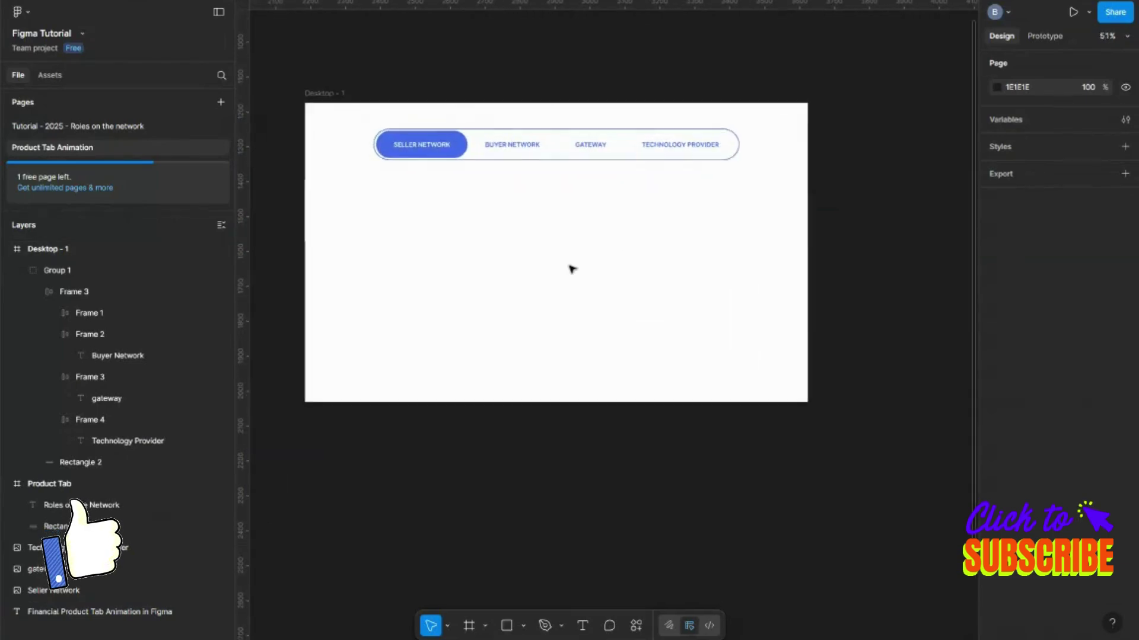
key(ctrl+v)
drag(589, 269, 673, 216)
drag(703, 278, 694, 276)
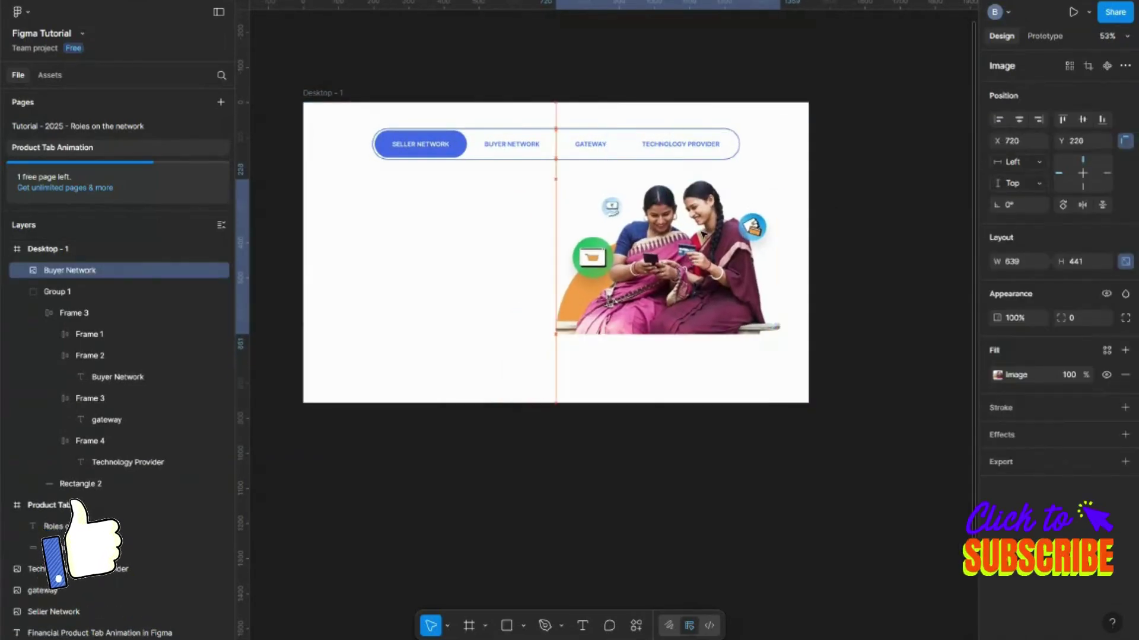
click(451, 268)
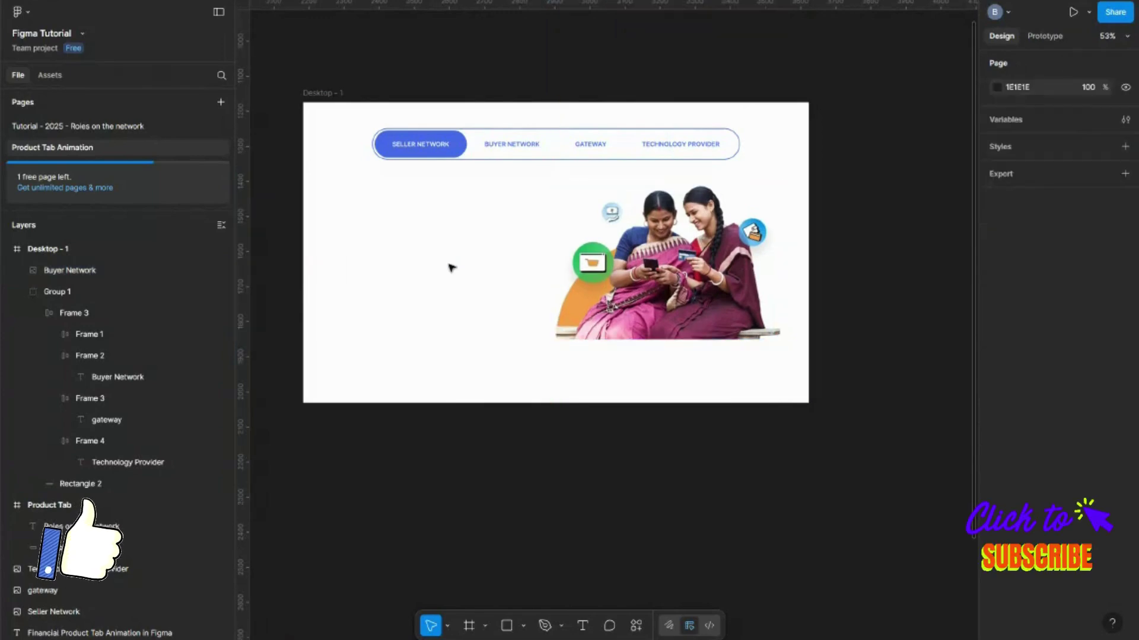
Step: Add the text "tagline here" below the Seller Network tab and colour it blue 4968E8
click(374, 201)
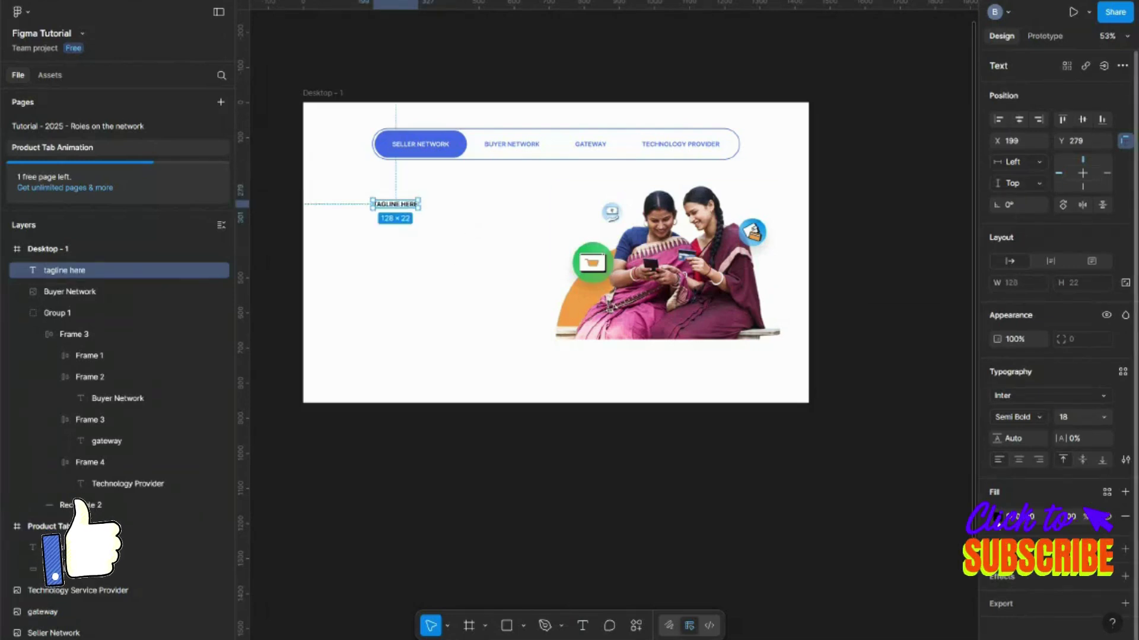
click(996, 517)
click(850, 623)
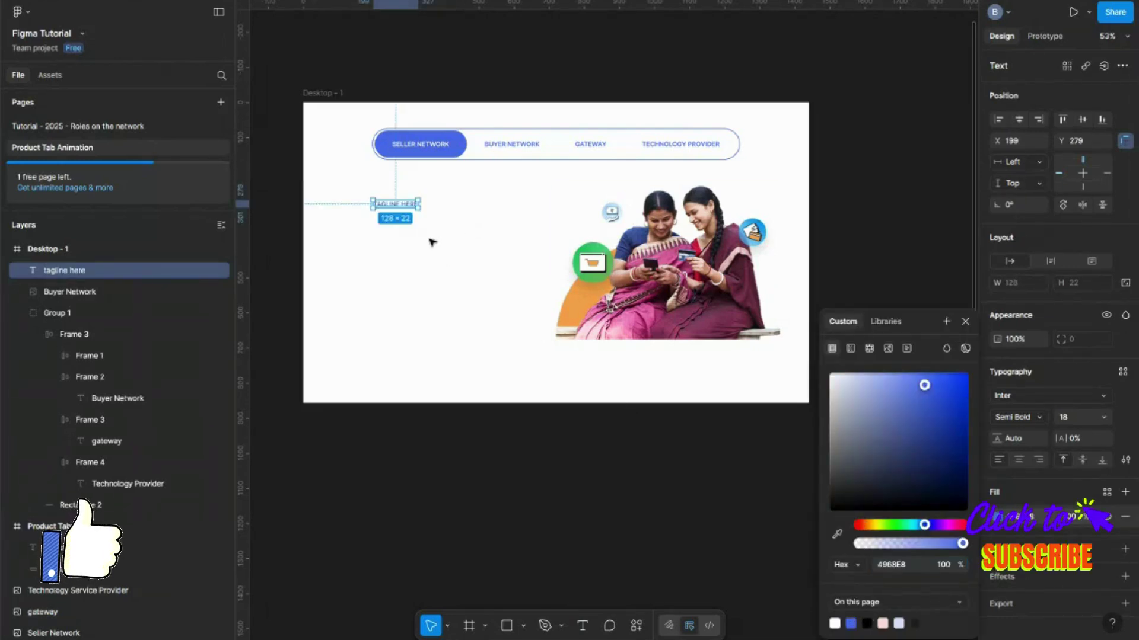
click(965, 322)
Step: Duplicate the tagline directly beneath the original and format the copy as Bold, size 36
key(ctrl+d)
drag(396, 204, 395, 215)
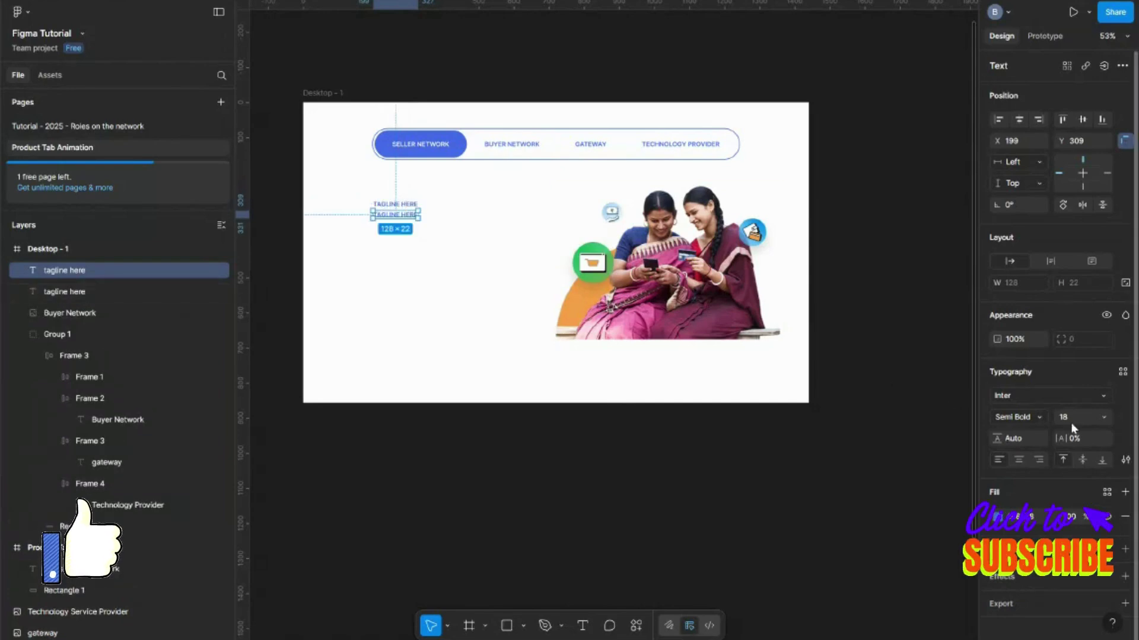
text(36)
key(Return)
click(1029, 418)
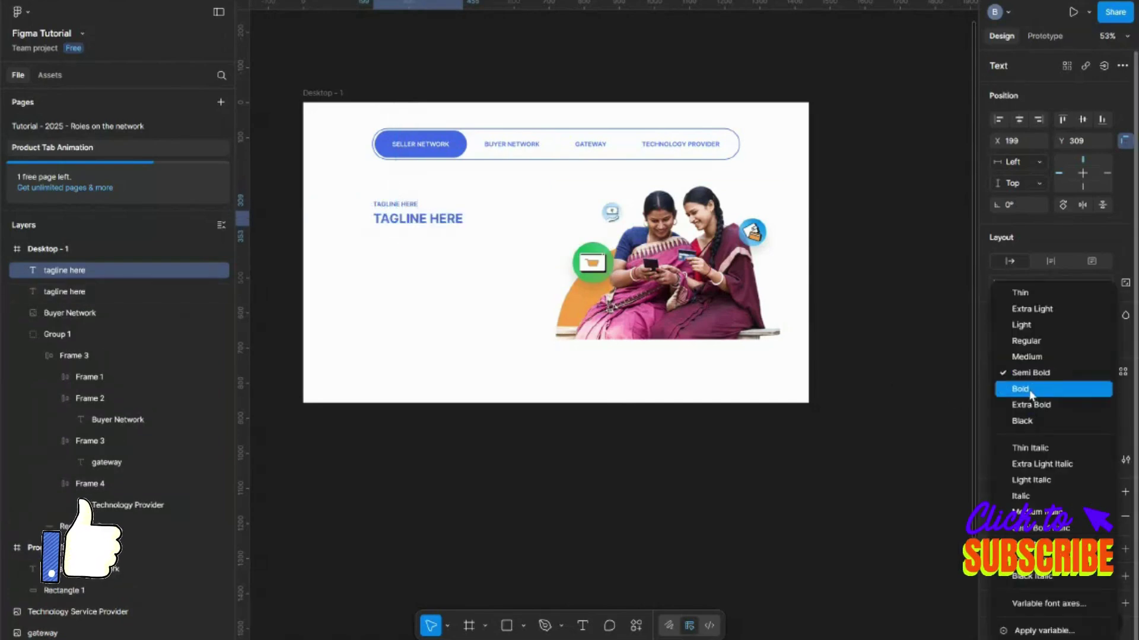
click(1018, 386)
Step: Move both taglines left to X 149 and resize the large one's text box to 551 × 124
shift+click(390, 206)
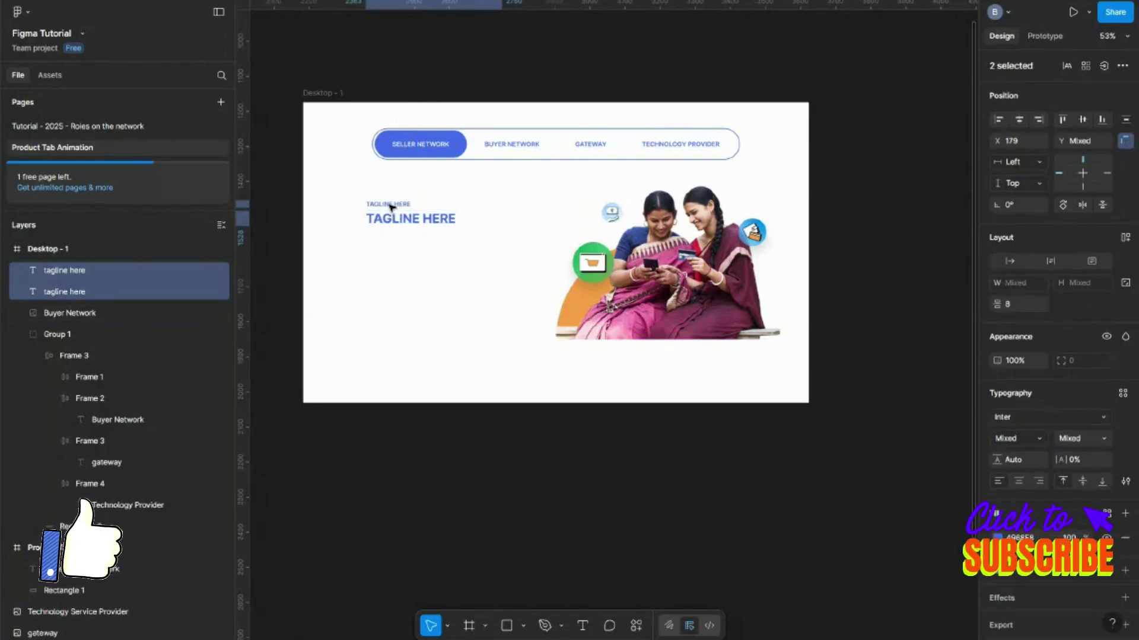
click(446, 220)
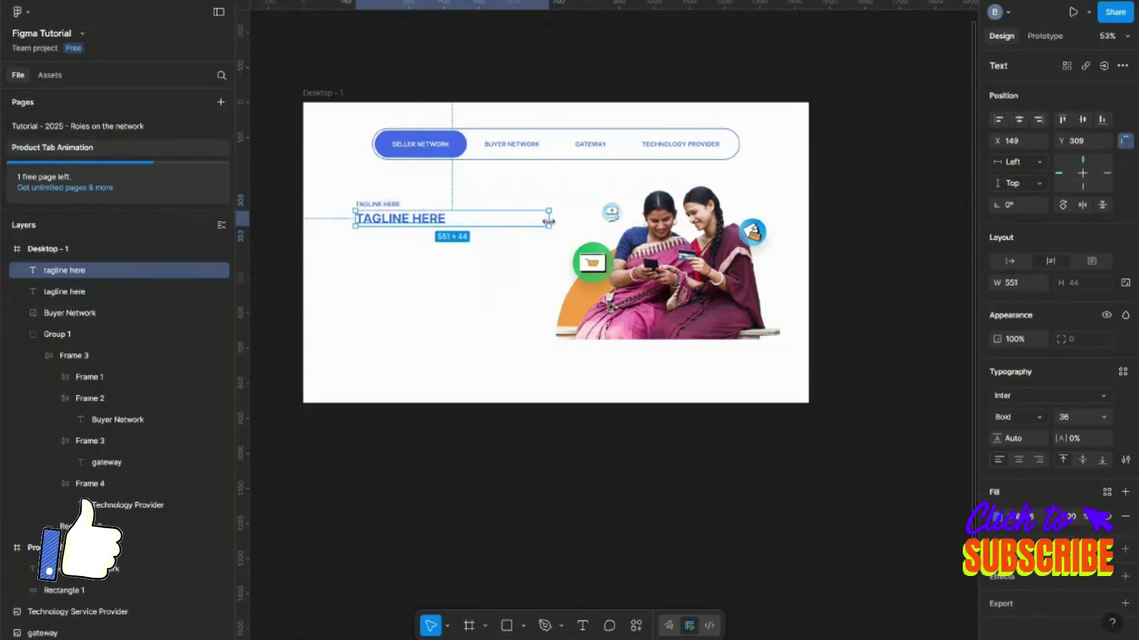
drag(549, 225, 549, 254)
key(ctrl+k)
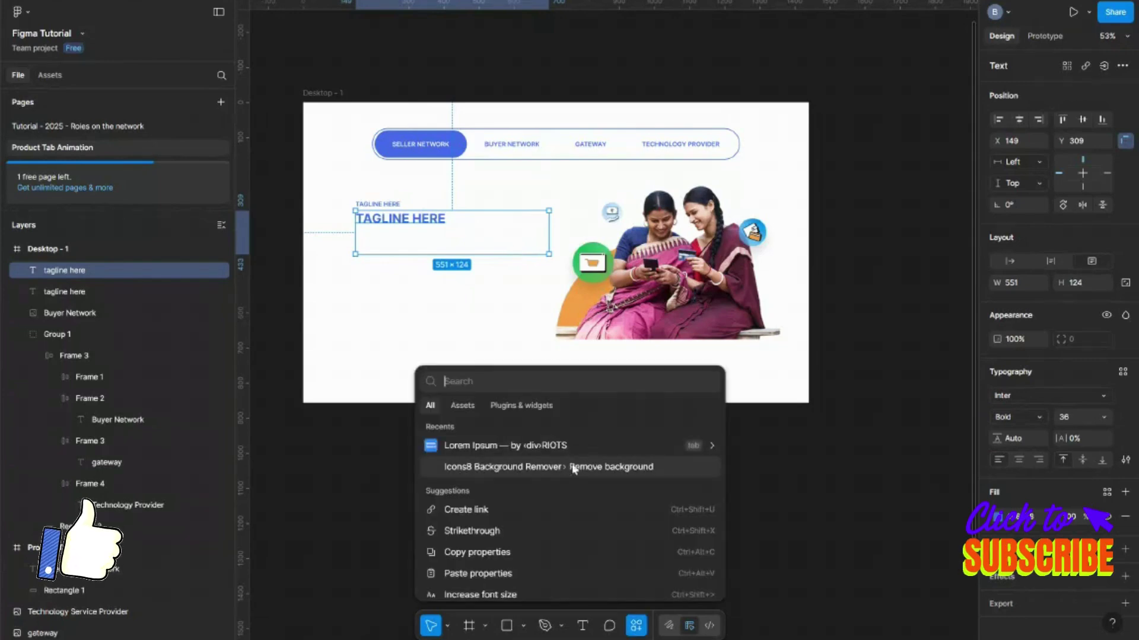
key(Escape)
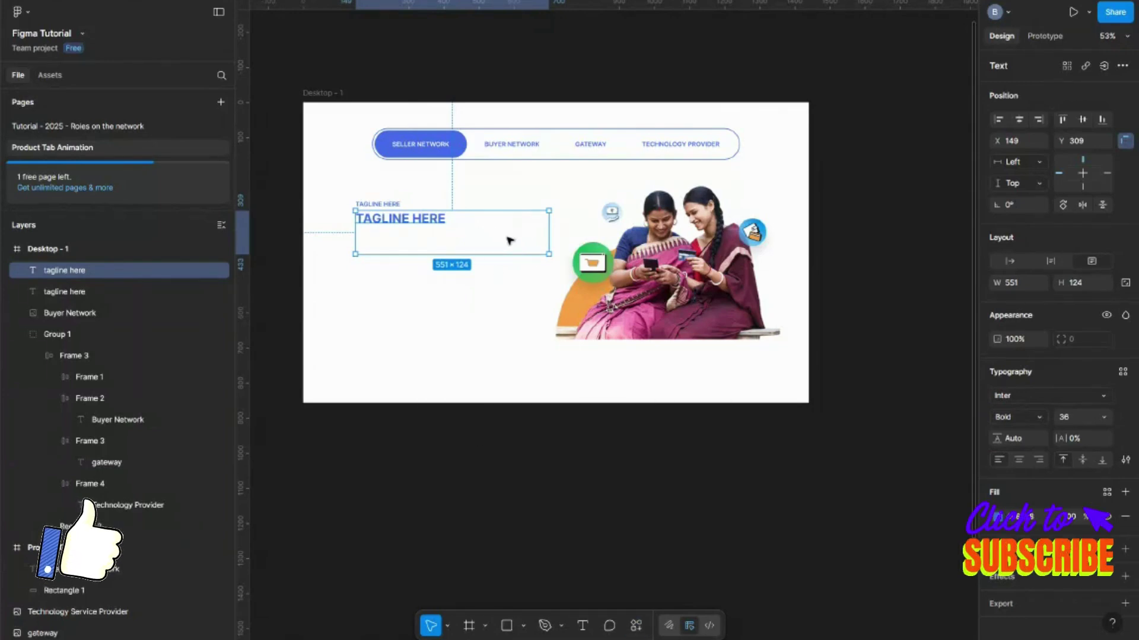
Step: Replace the large tagline with generated lorem ipsum text and turn on text truncation for it
key(ctrl+alt+p)
click(801, 290)
click(1125, 460)
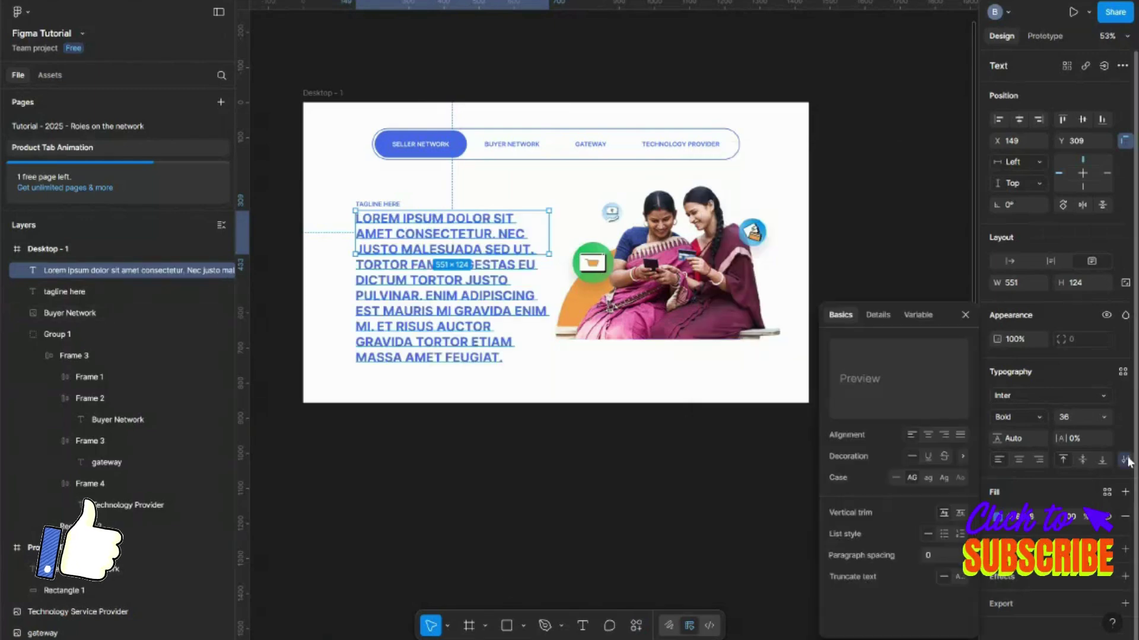
click(958, 577)
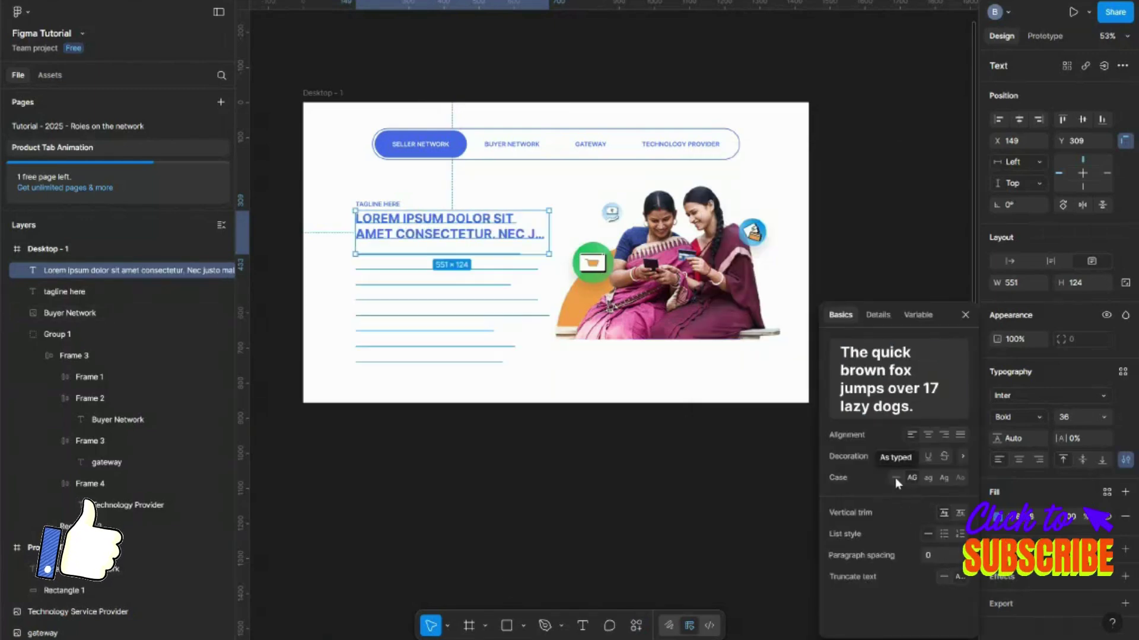
click(965, 315)
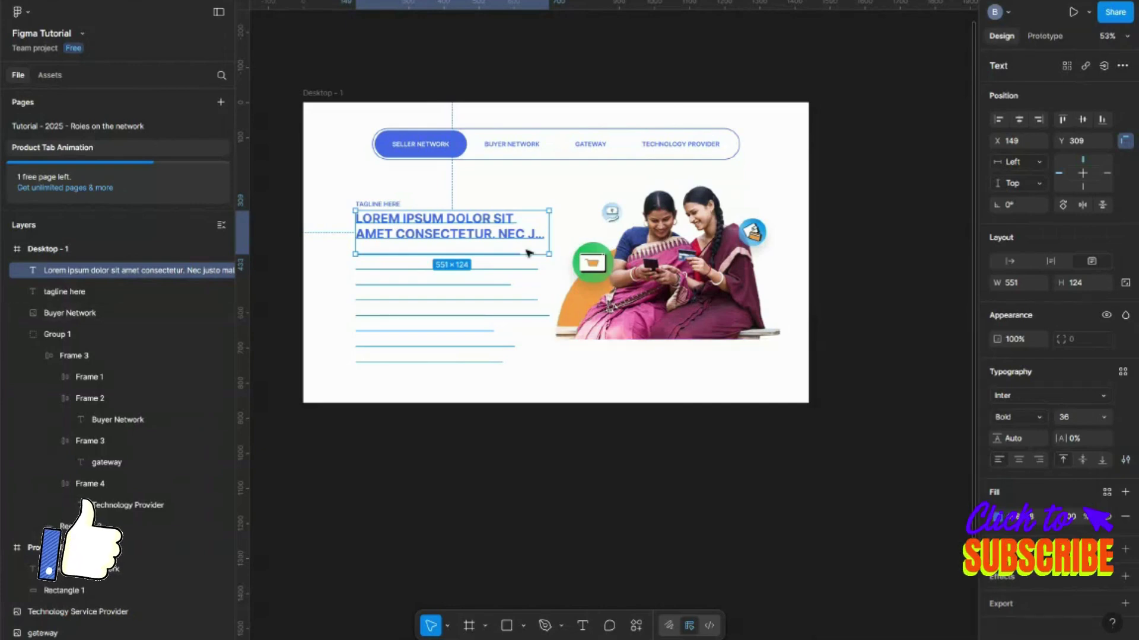
Step: Shorten the large lorem ipsum text box to 551 × 93 and set its letter case to As typed
double_click(495, 228)
key(Escape)
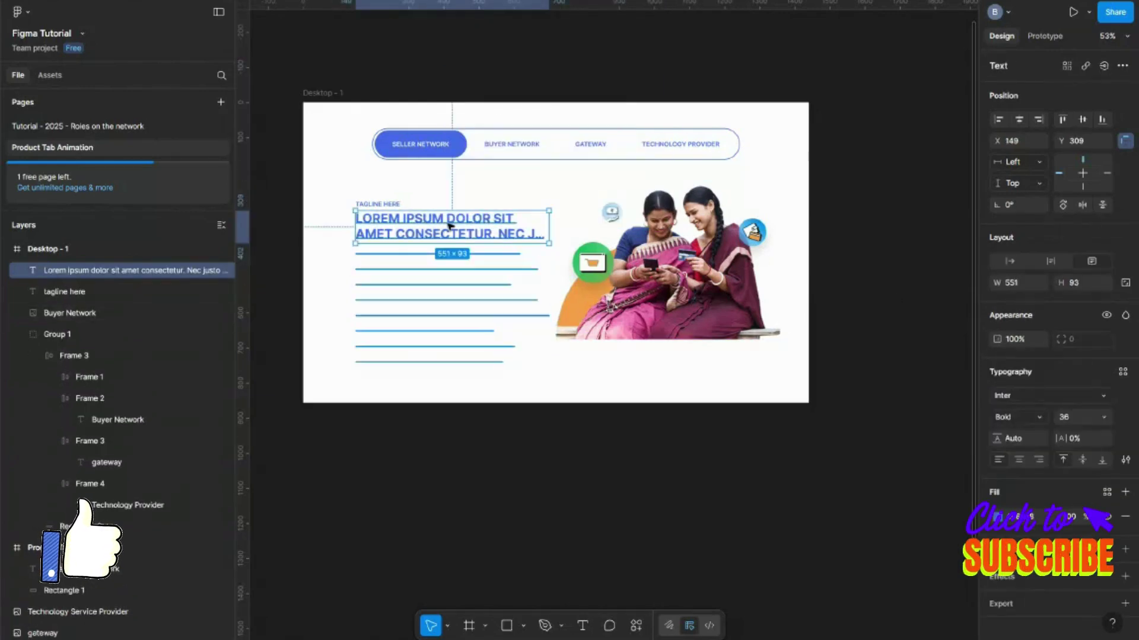
click(1125, 460)
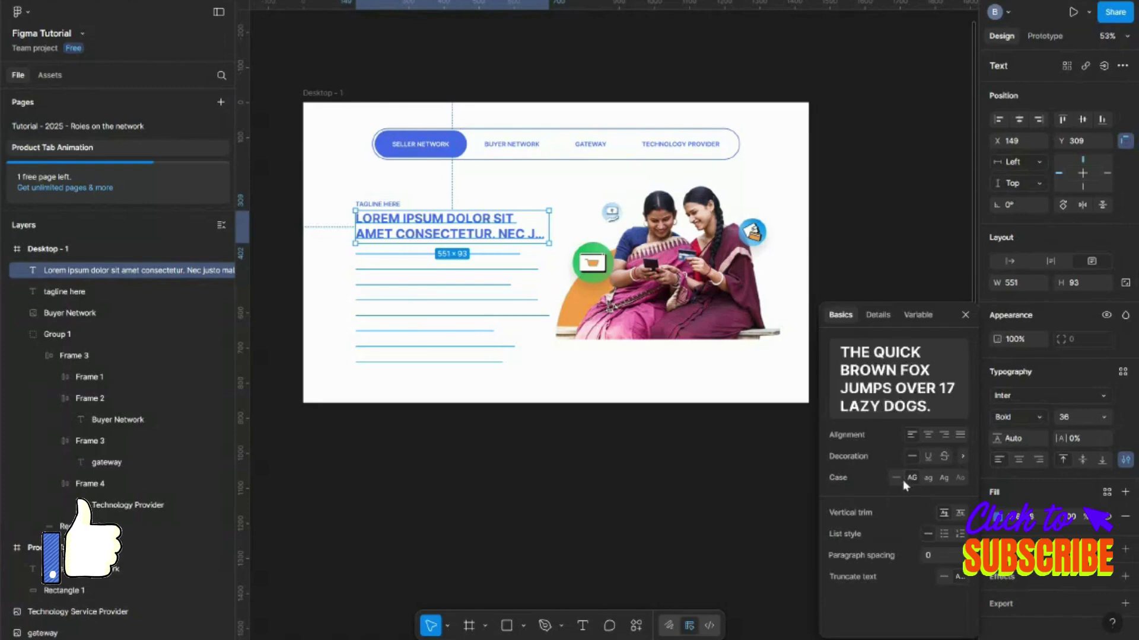
click(903, 477)
key(Escape)
Step: Change the lorem ipsum heading's fill colour to dark slate 3C4156
click(997, 516)
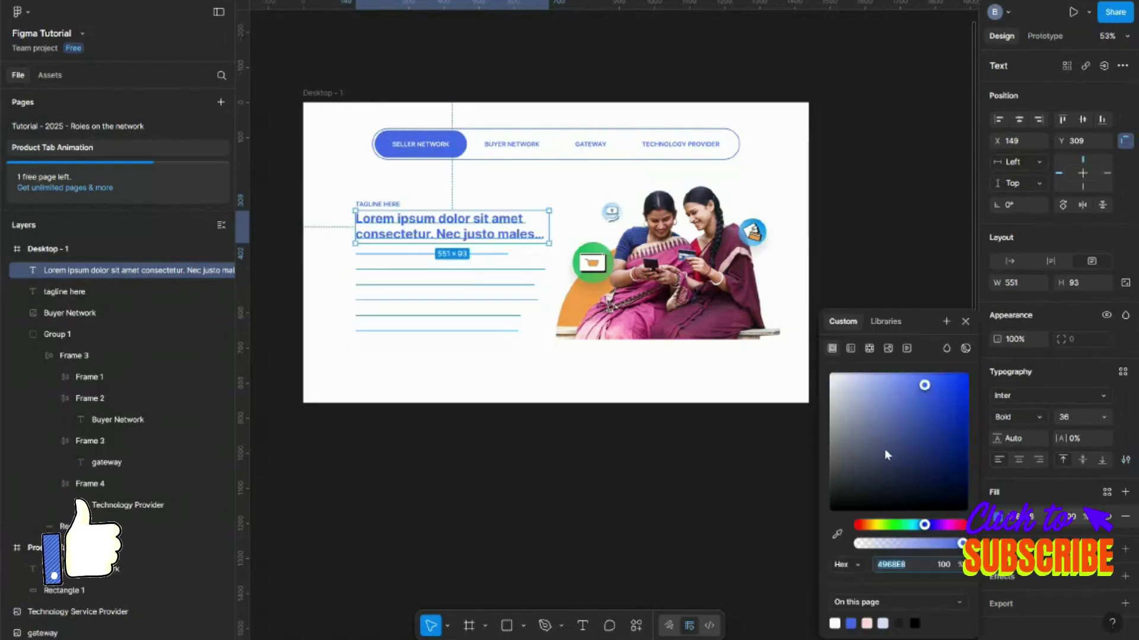
drag(880, 463, 869, 462)
click(872, 461)
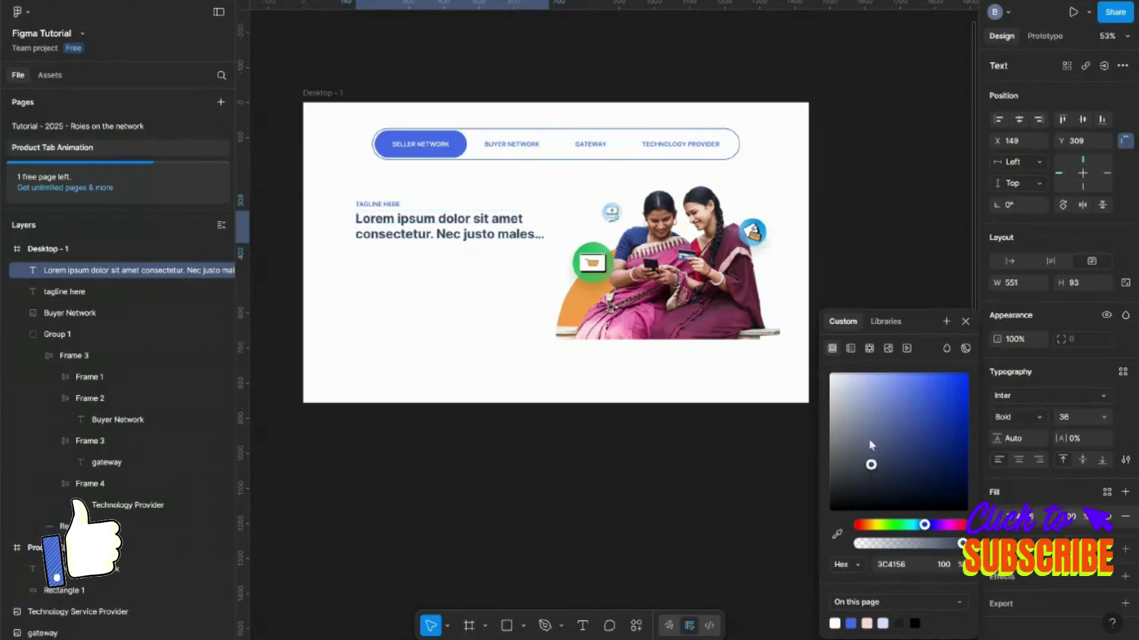
click(551, 178)
Step: Duplicate the heading directly beneath itself at Y 429 and format the copy as Regular, size 16
click(441, 238)
scroll(442, 238, up, 1)
drag(421, 233, 422, 278)
click(1076, 418)
text(16)
key(Return)
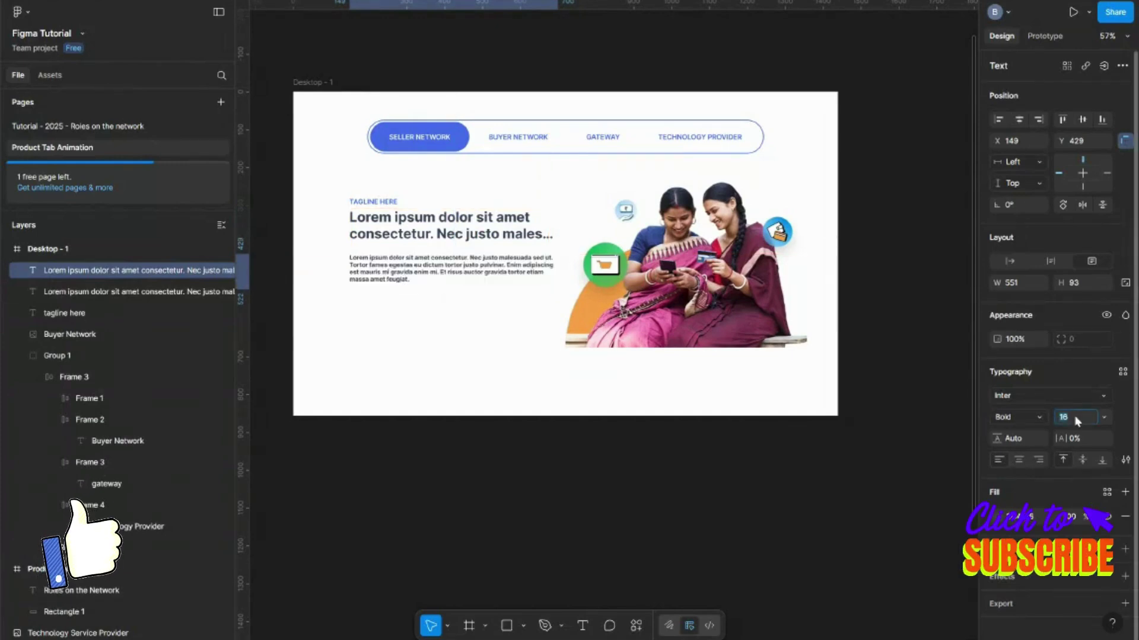
click(1024, 418)
click(1033, 339)
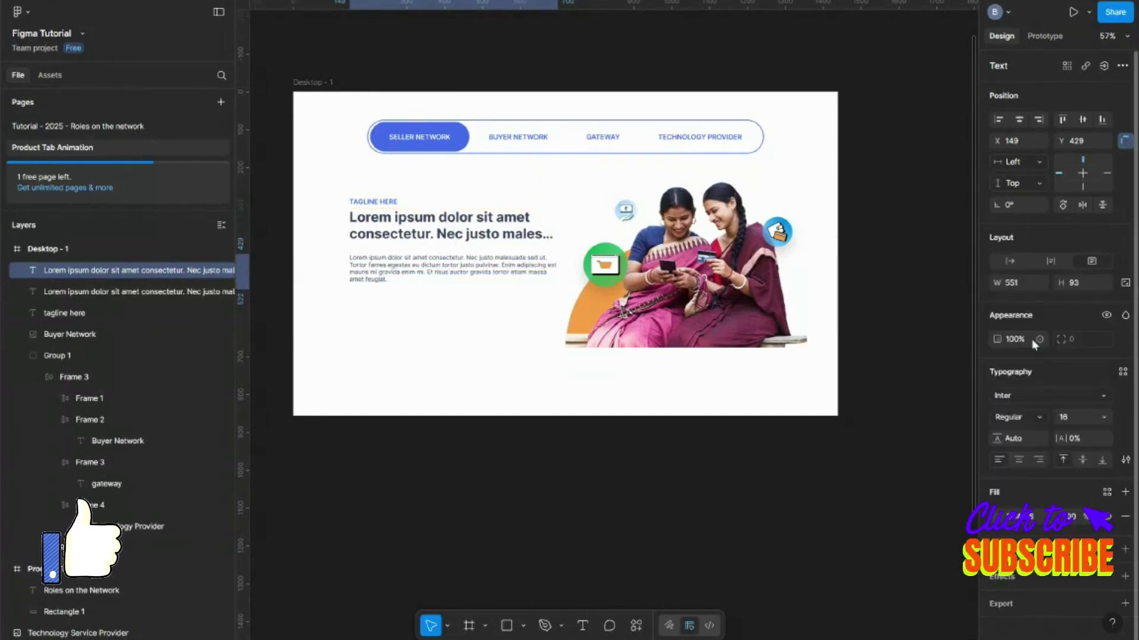
Step: Set the paragraph's line height to 27 and extend its text box to 551 × 107
click(1012, 439)
text(27)
key(Return)
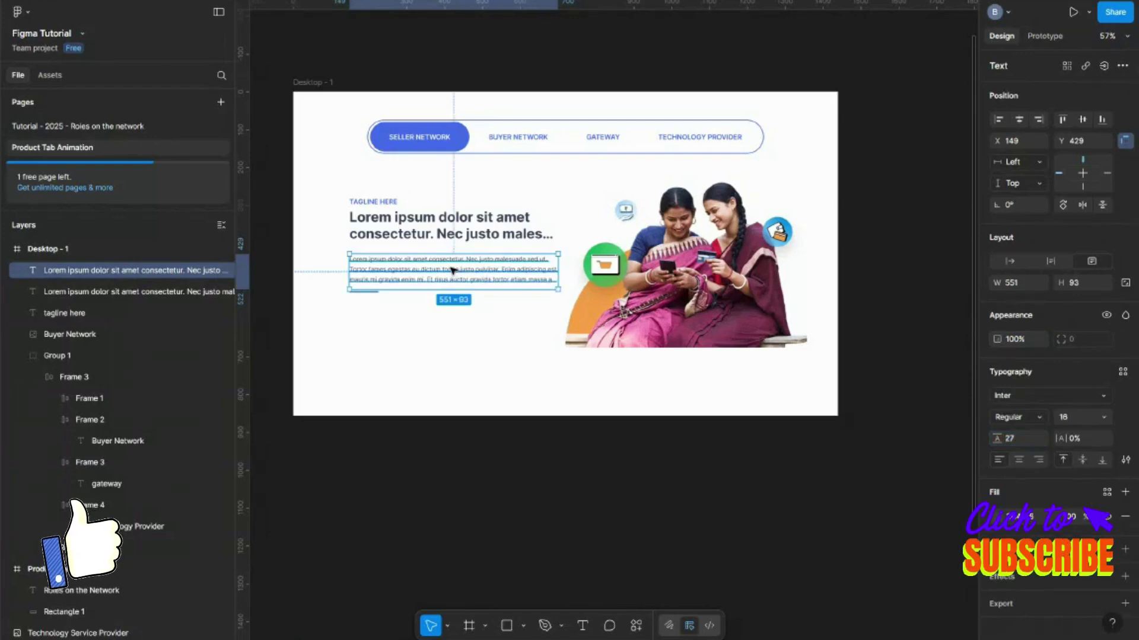
double_click(445, 289)
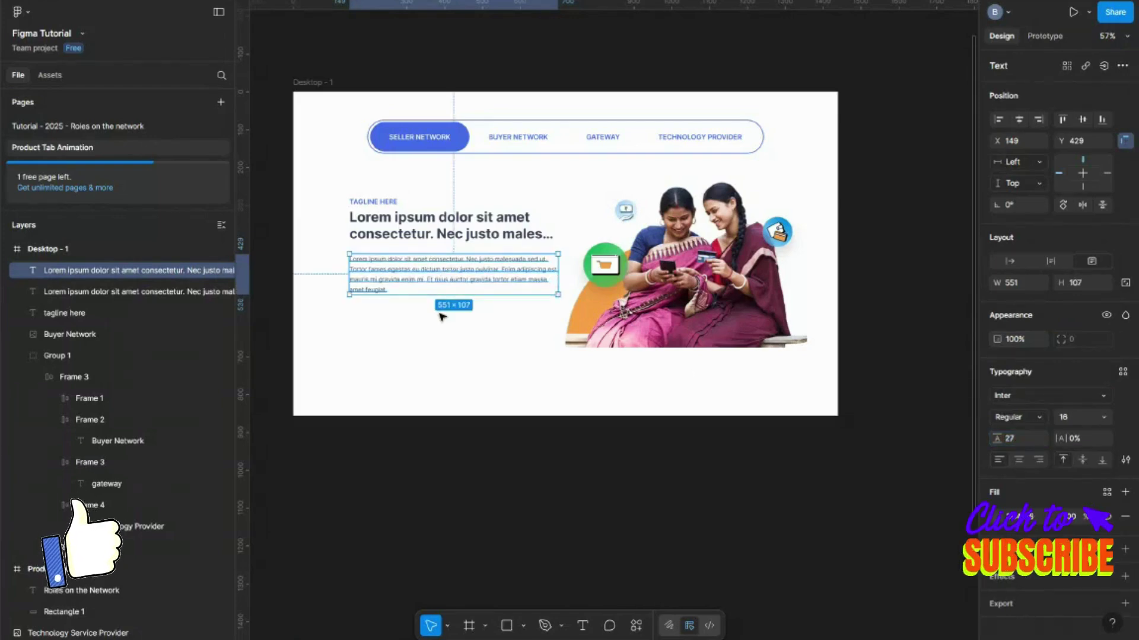
click(440, 316)
Step: Add the text "Let's Start" below the paragraph and wrap it in an auto layout frame
scroll(440, 316, up, 1)
scroll(440, 316, down, 1)
key(r)
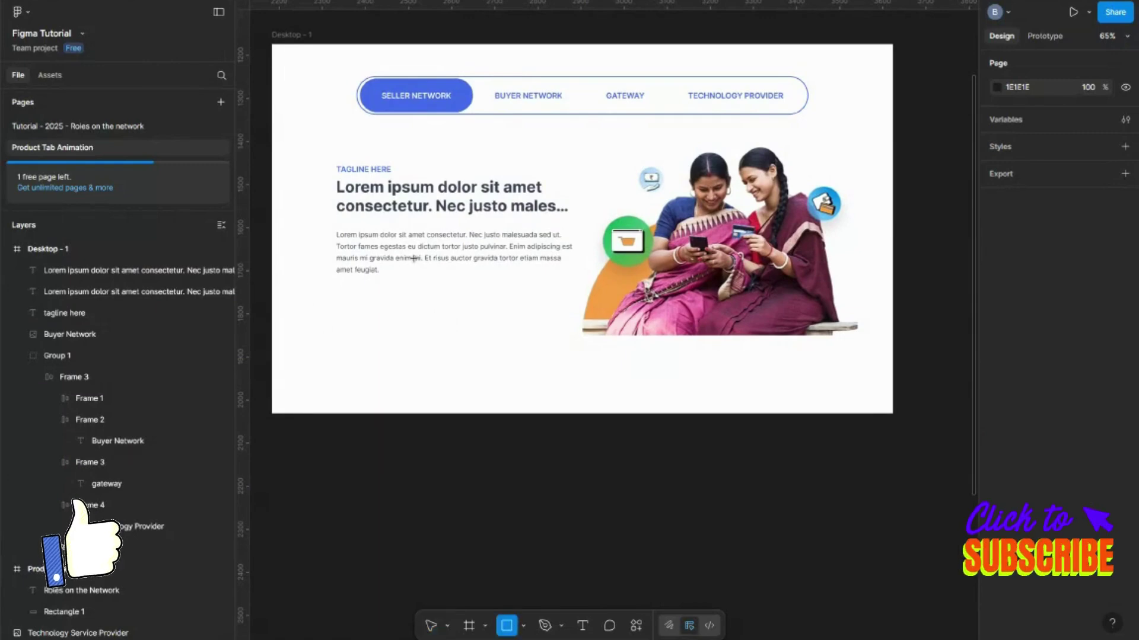
click(341, 301)
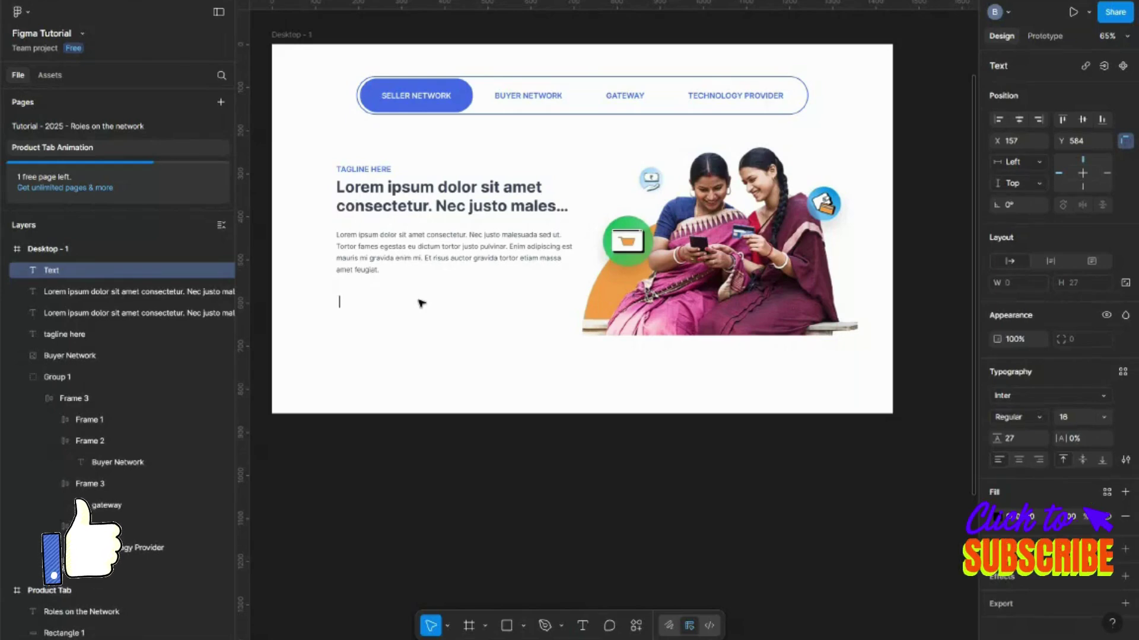
text(Let's Start)
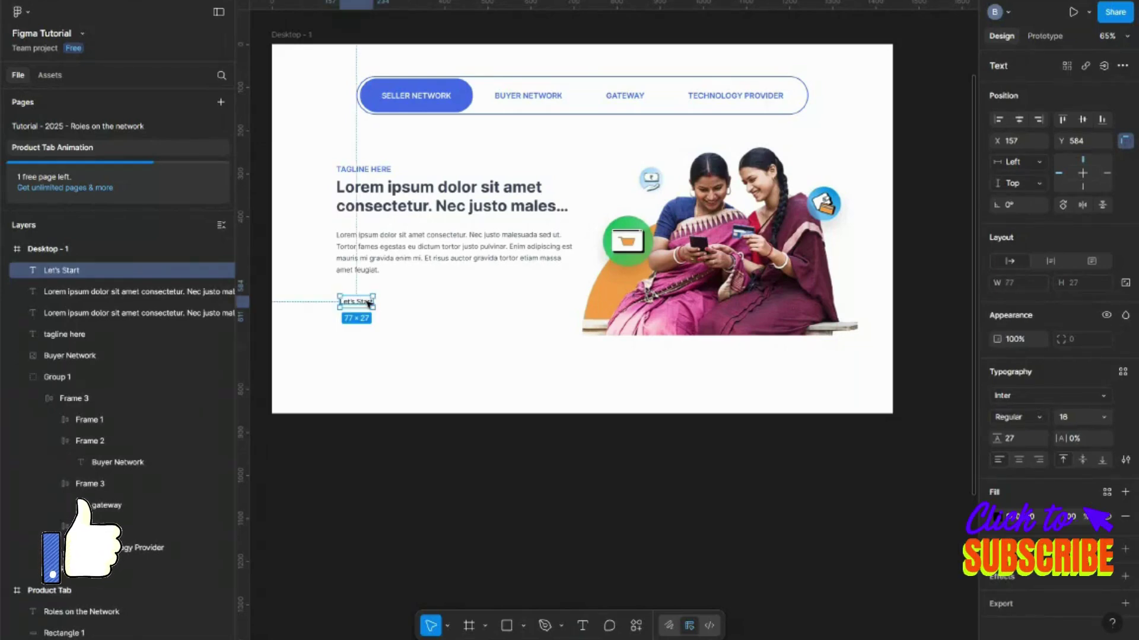
right_click(369, 304)
click(467, 454)
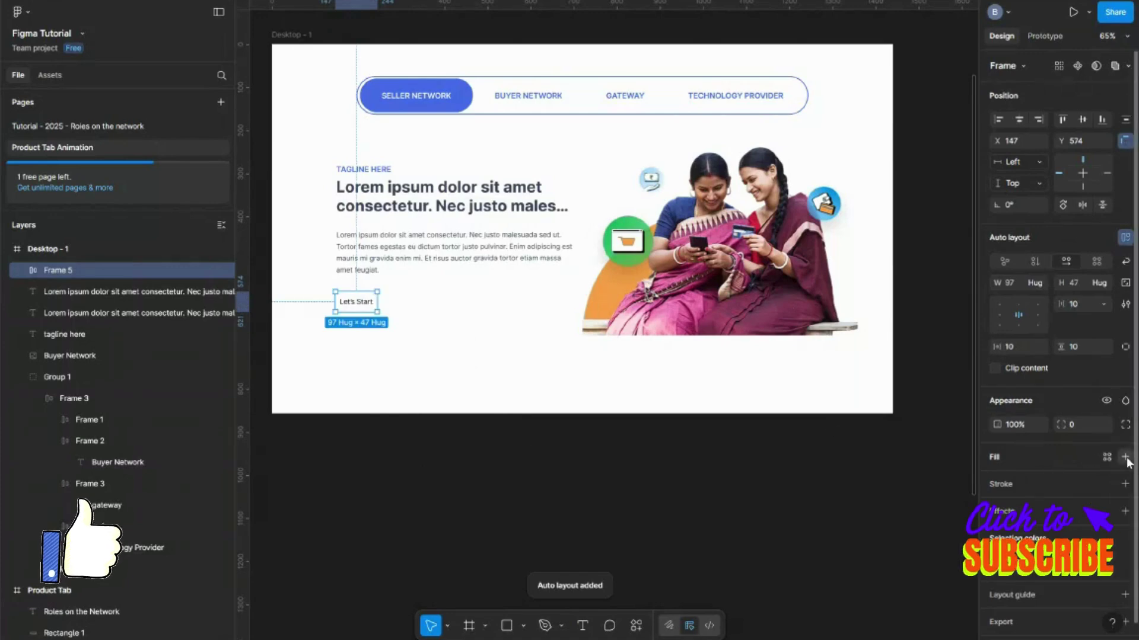
Step: Give the Let's Start frame a blue 4968E8 stroke of weight 2 and a corner radius of 5, without a fill
click(1124, 457)
click(1121, 483)
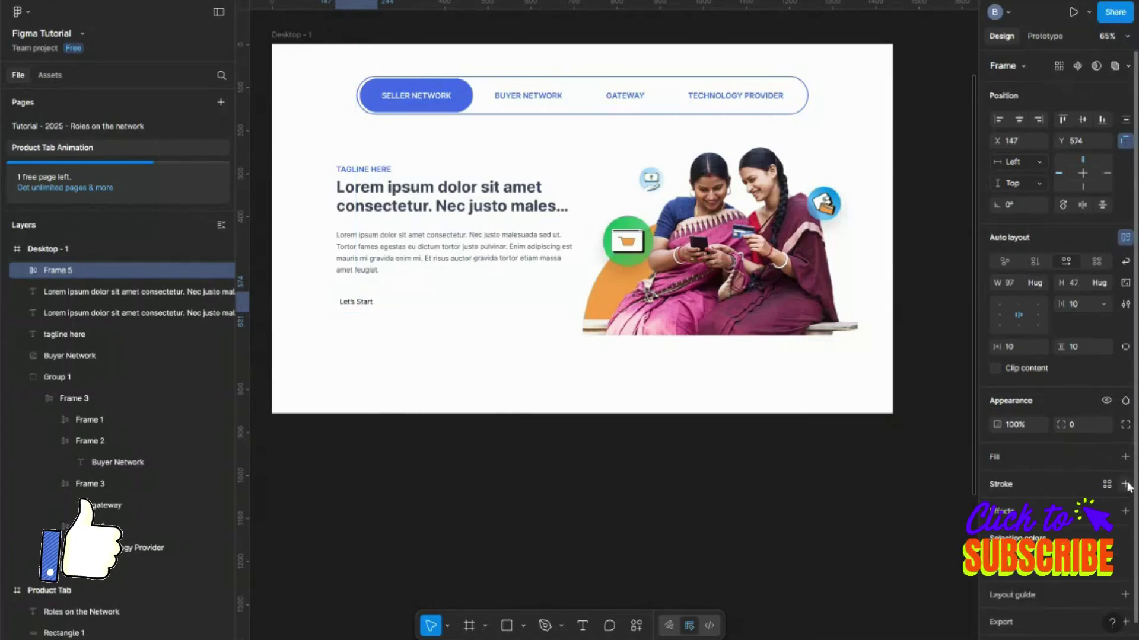
click(1125, 484)
click(851, 623)
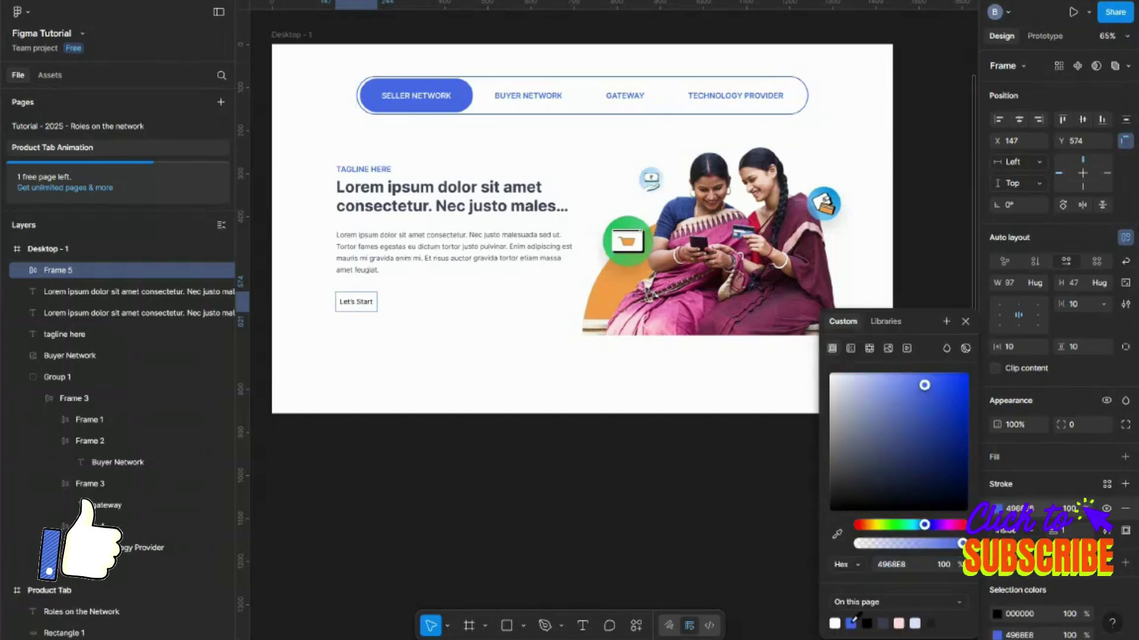
text(5)
key(Return)
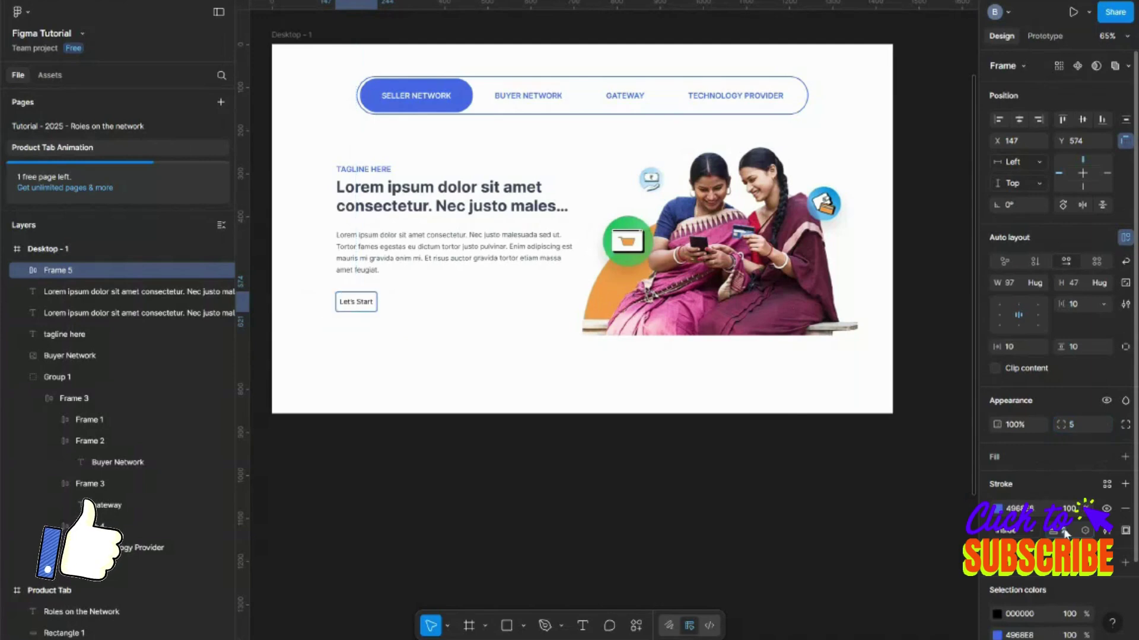
Step: Set the Let's Start frame's padding to 14 vertically and 30 horizontally
click(1078, 347)
text(13)
key(Return)
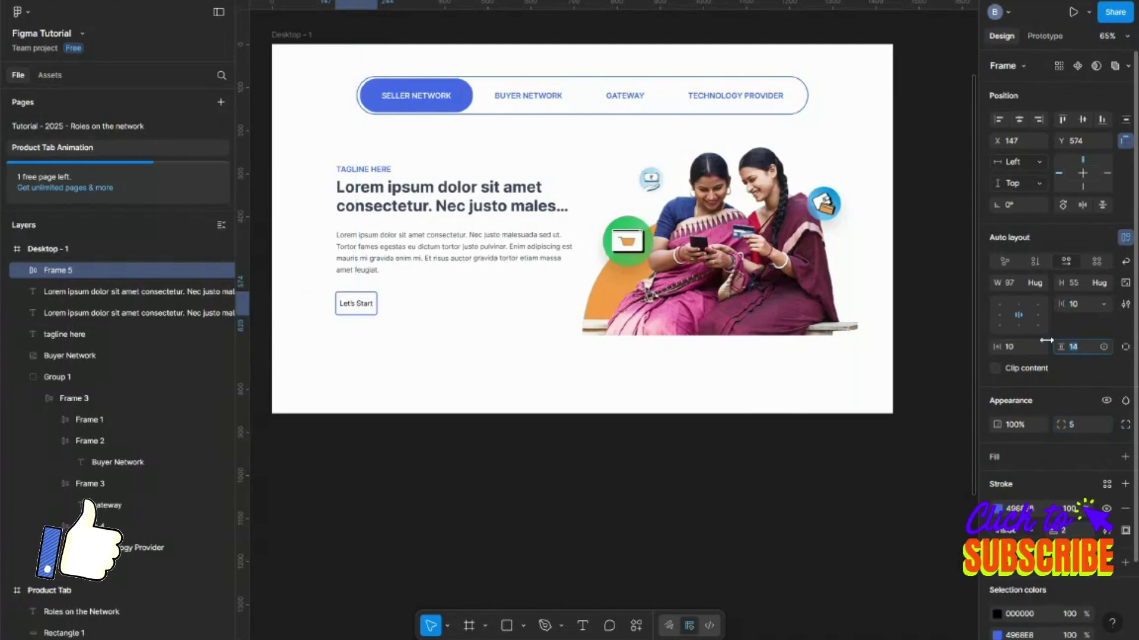
click(1015, 350)
text(30)
key(Return)
Step: Format the Let's Start label in blue 4968E8, uppercase and Semi Bold
scroll(1015, 350, down, 2)
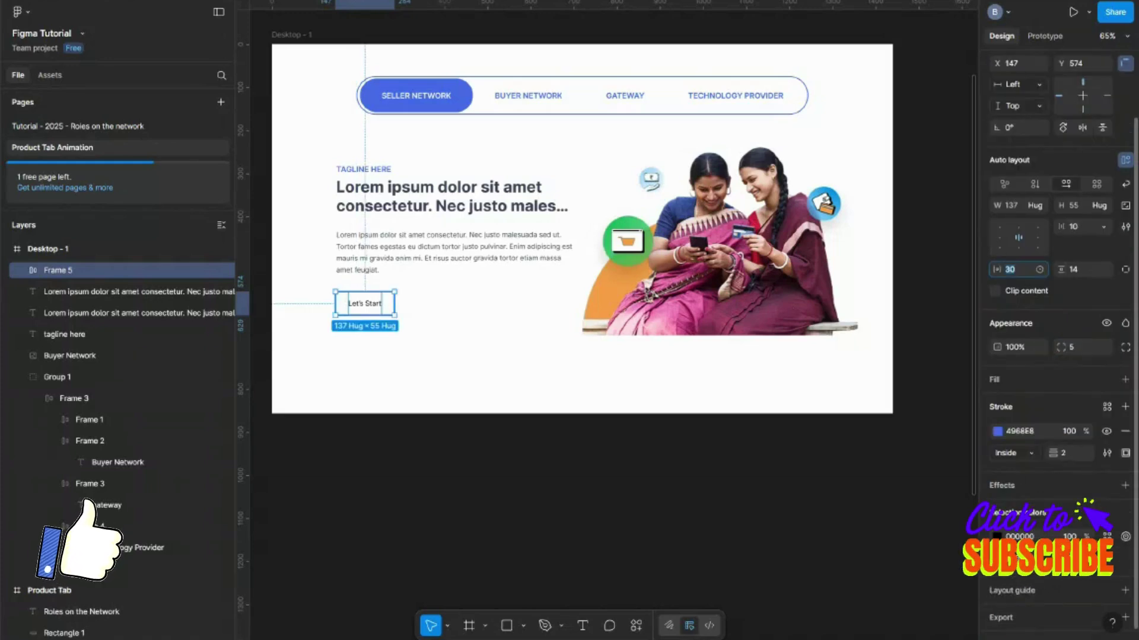
click(998, 431)
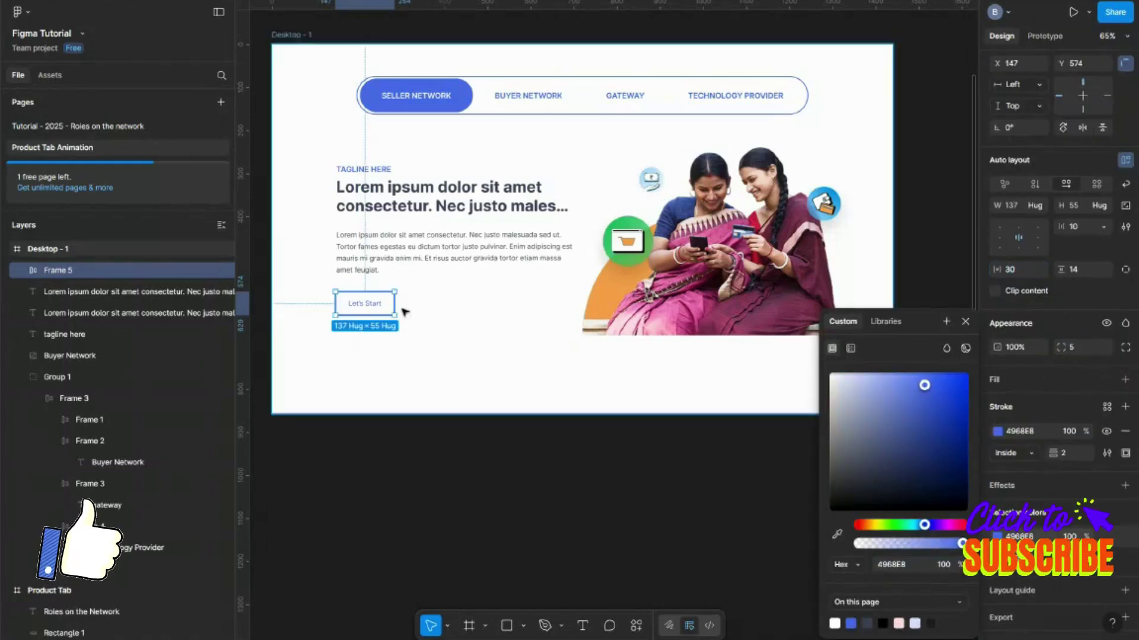
double_click(365, 304)
click(1125, 416)
click(912, 478)
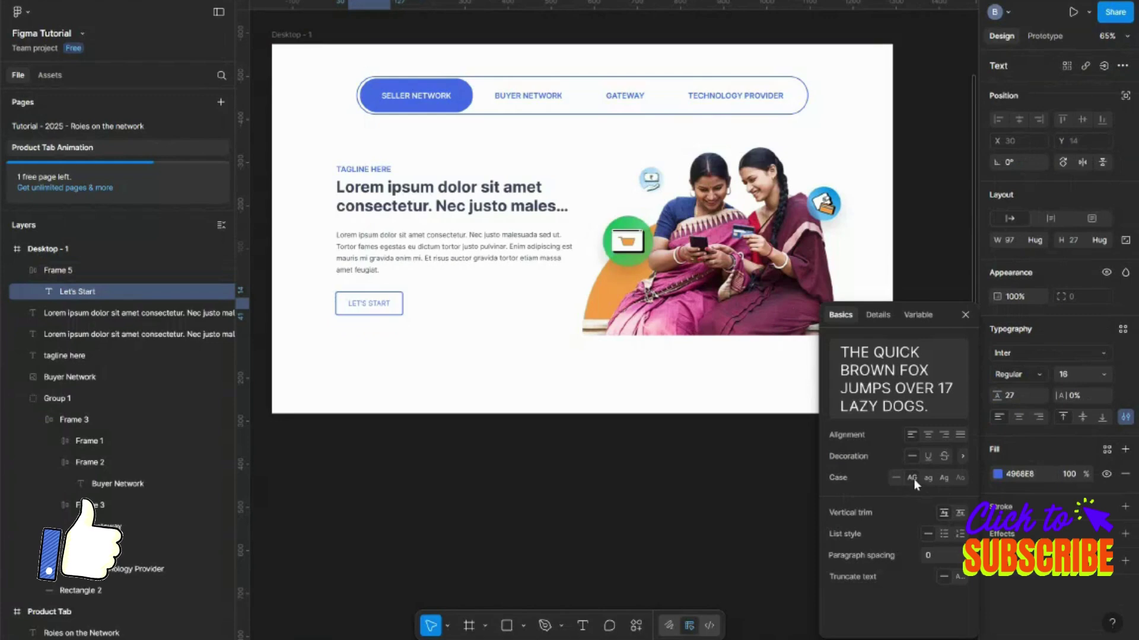
click(1023, 373)
click(1024, 342)
click(448, 254)
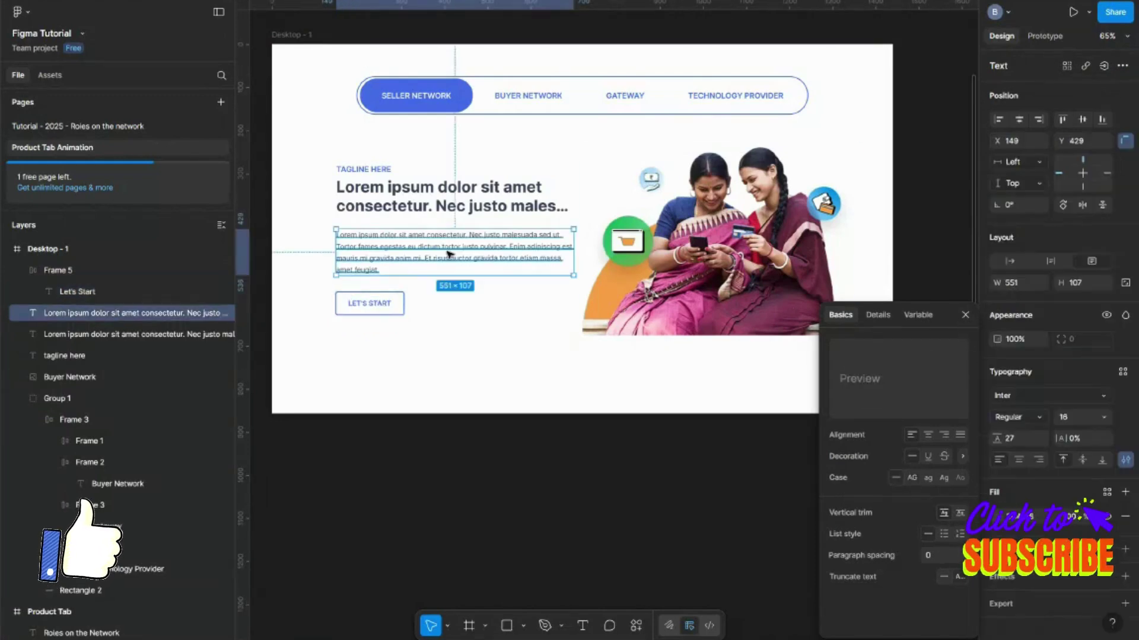
scroll(449, 253, up, 3)
key(Tab)
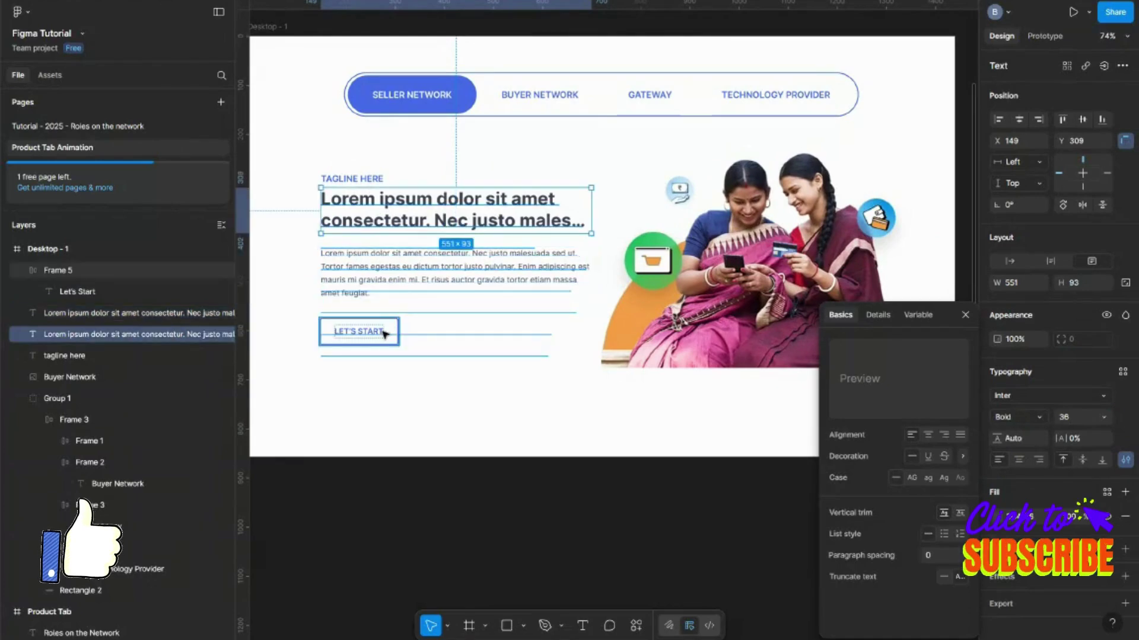
click(384, 334)
click(359, 331)
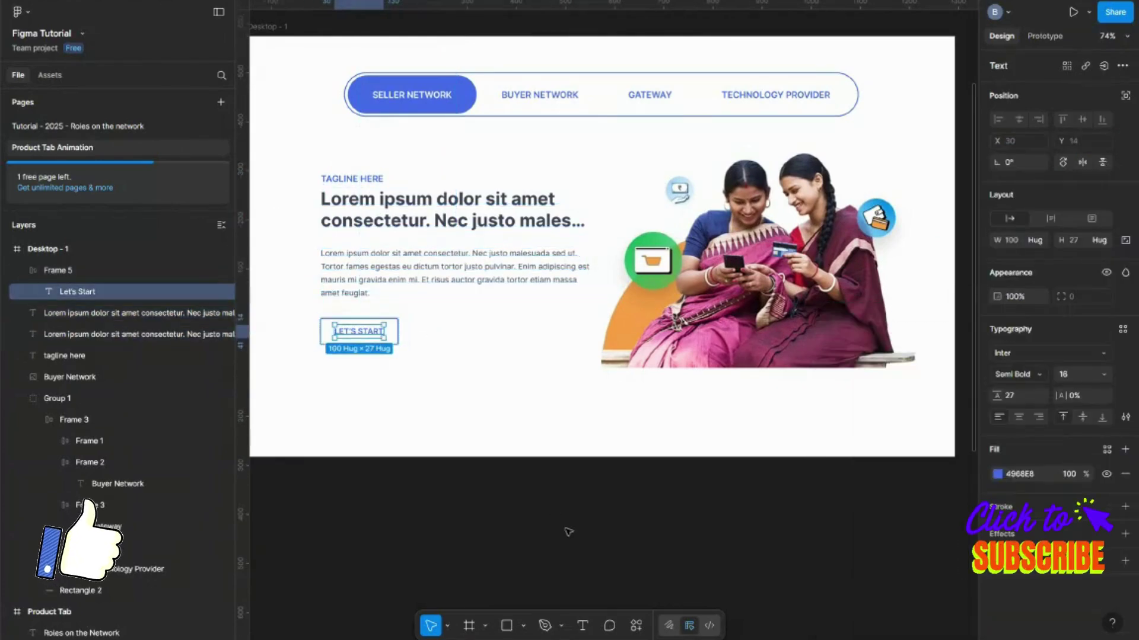
click(633, 625)
text(icon)
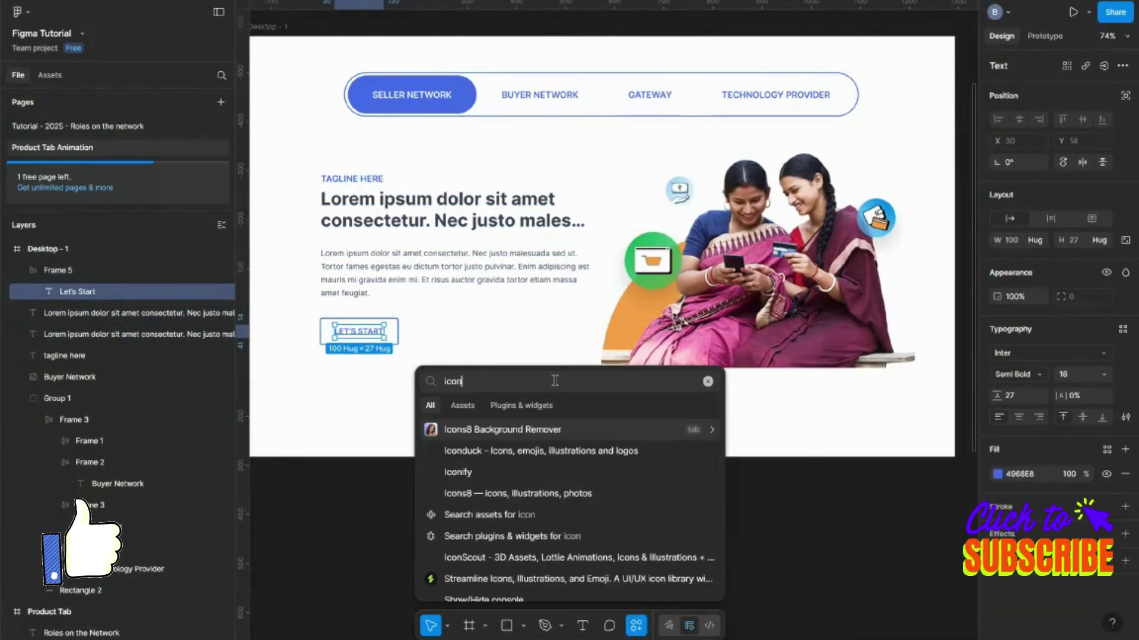
scroll(527, 498, down, 2)
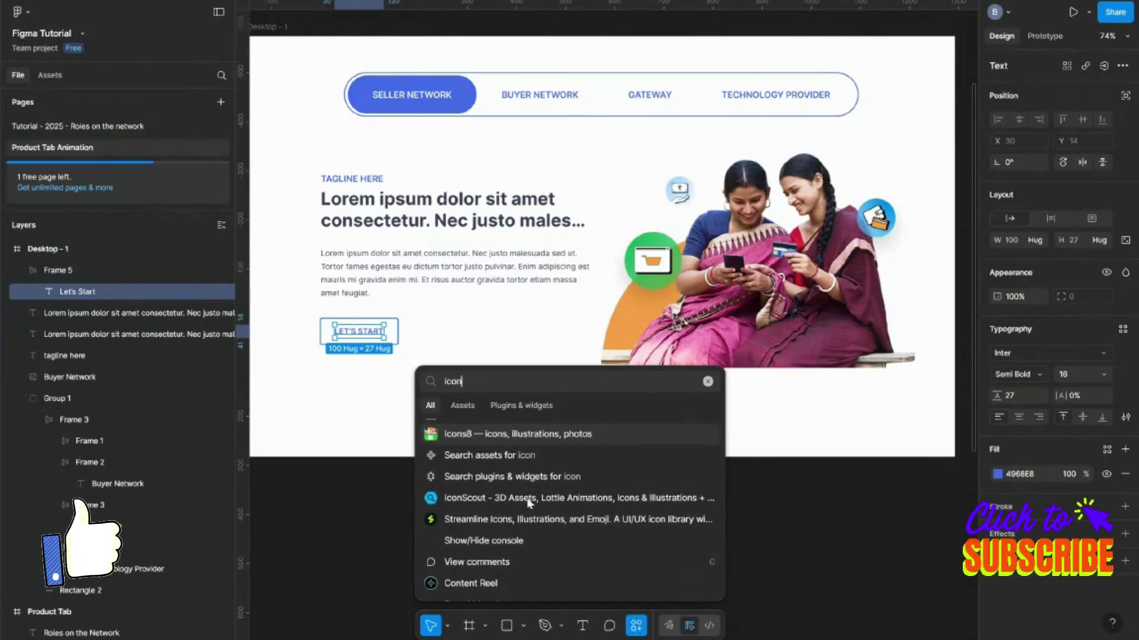
scroll(518, 520, down, 3)
key(BackSpace)
key(BackSpace)
key(BackSpace)
key(BackSpace)
text(remix)
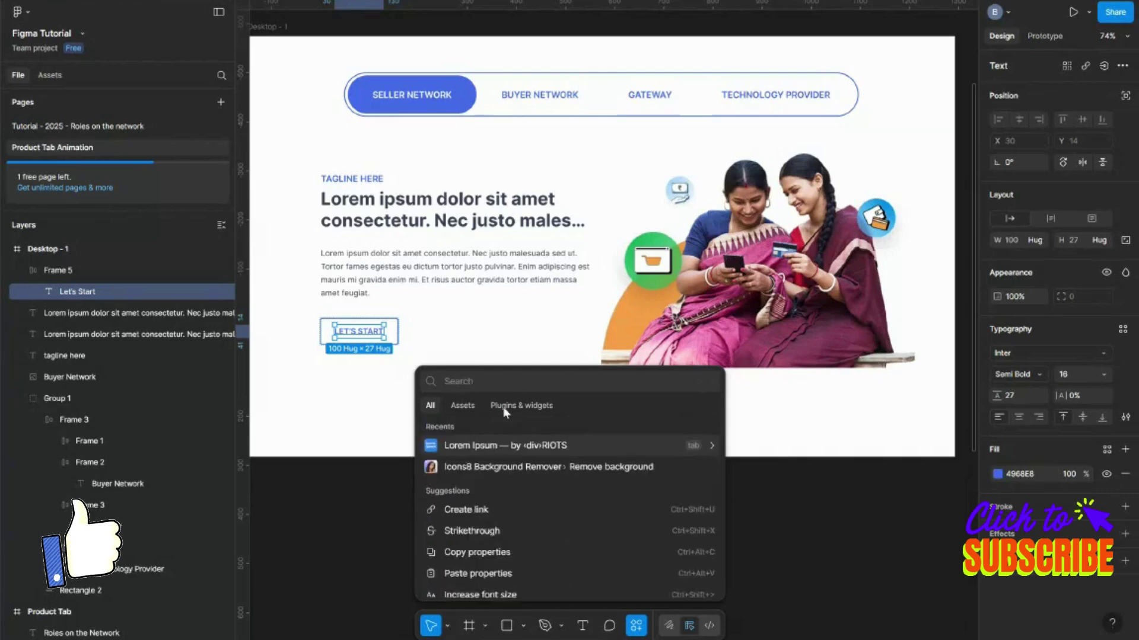
key(BackSpace)
key(BackSpace)
key(BackSpace)
key(BackSpace)
key(BackSpace)
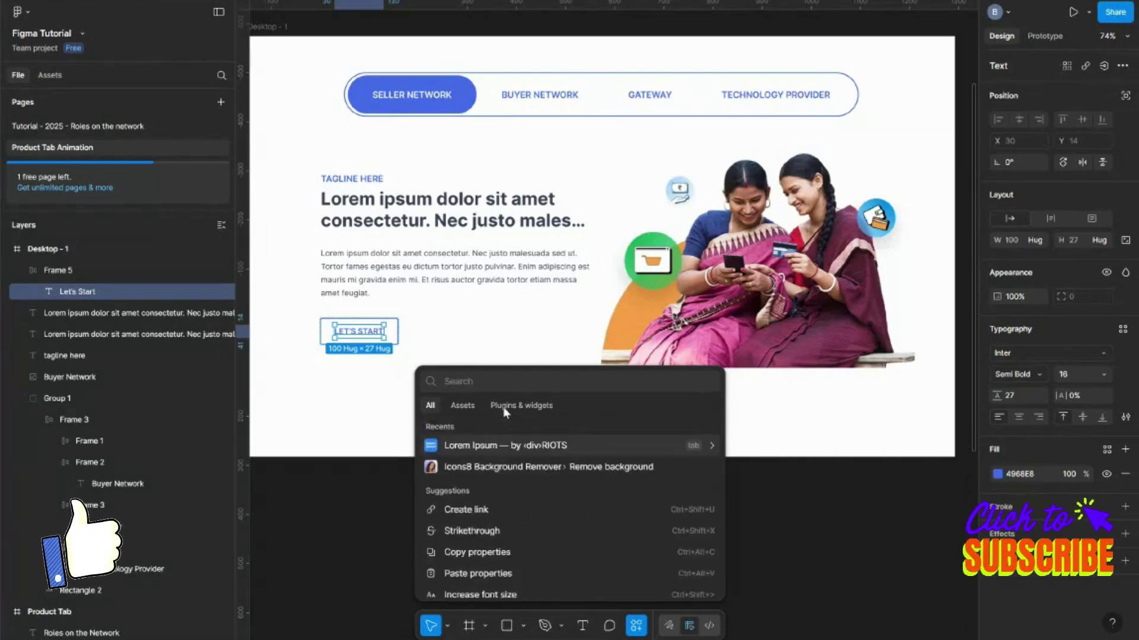
text(icon)
scroll(510, 474, down, 3)
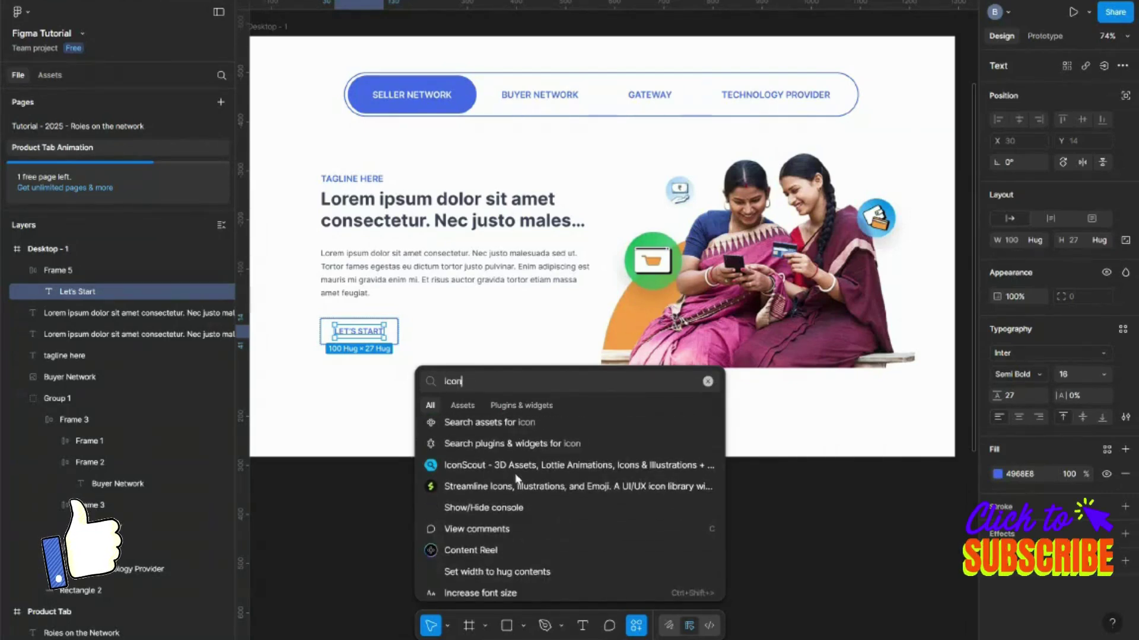
click(522, 494)
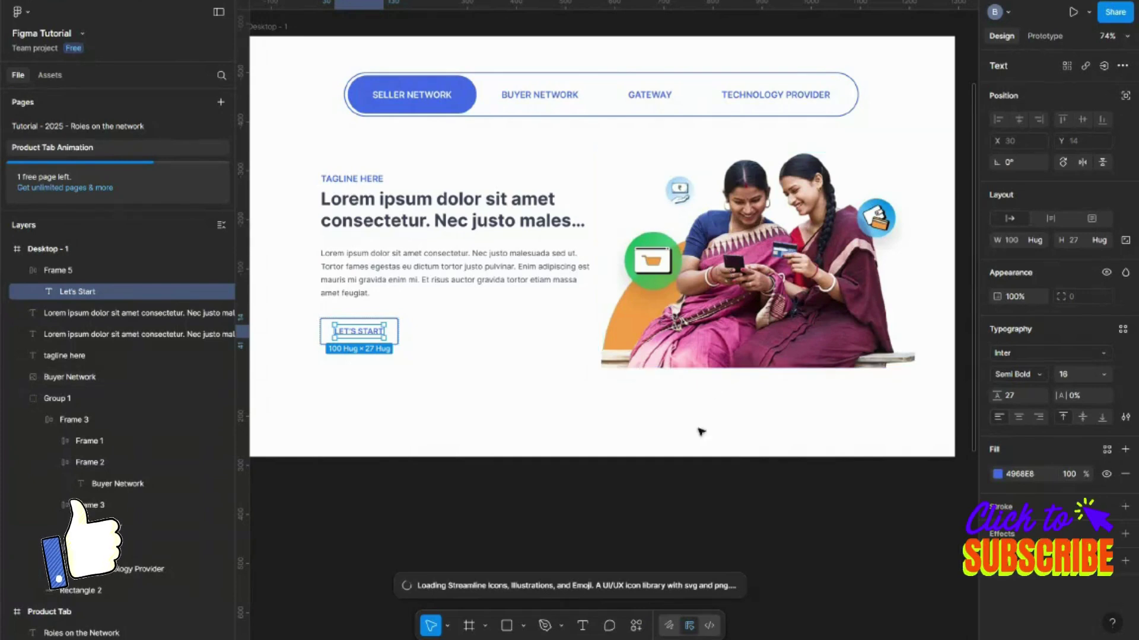
click(634, 627)
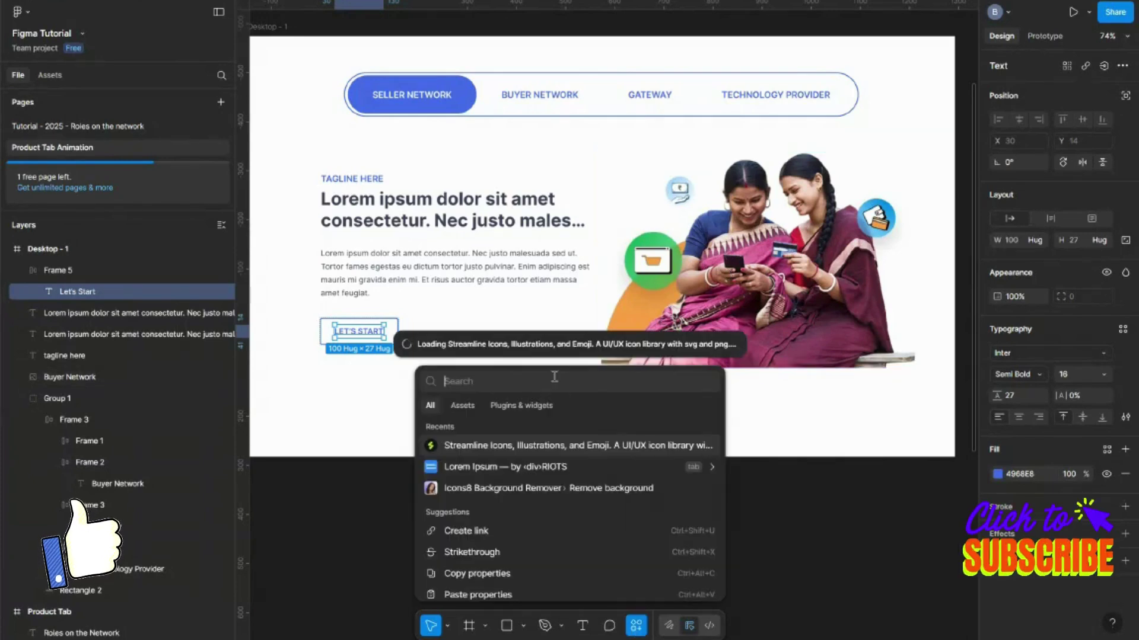
text(font)
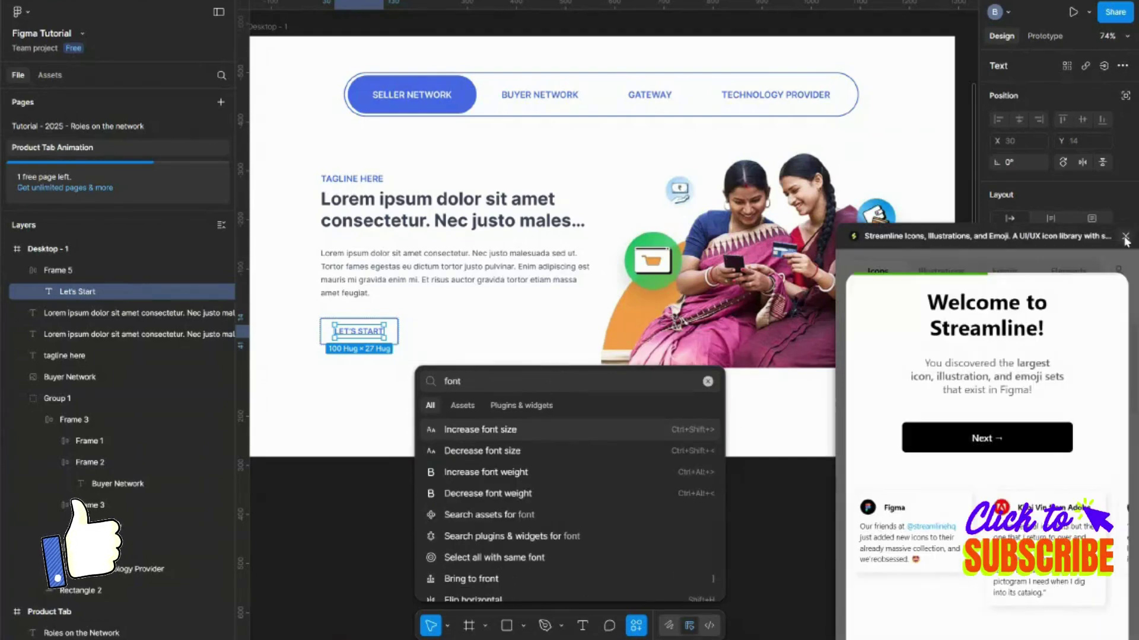
click(1125, 237)
Step: Search the plugins for "icon" and run the Iconify plugin
click(633, 626)
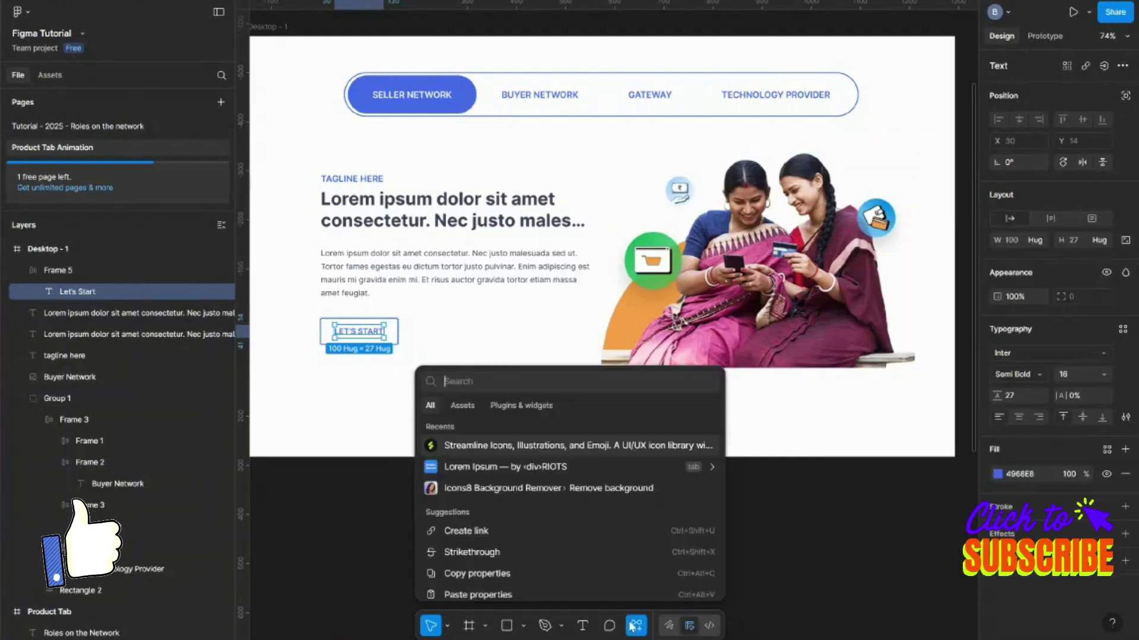
text(icon)
key(Down)
key(Down)
key(Return)
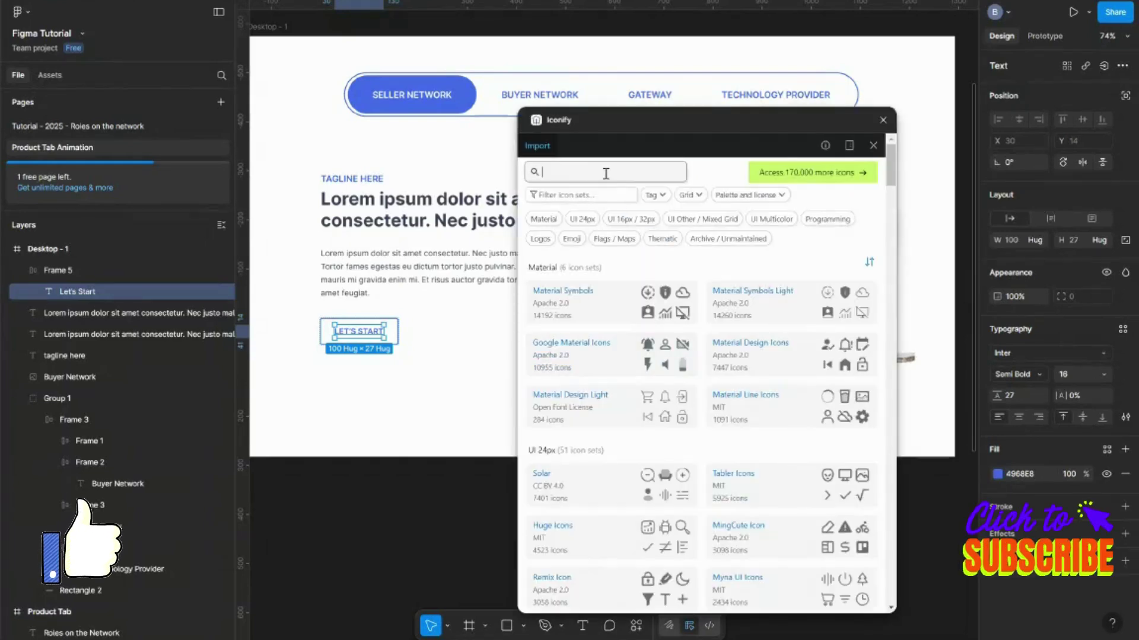
Step: Search all Iconify icon sets for "right" and try to add the thin right arrow to the button
click(606, 173)
text(right)
key(Return)
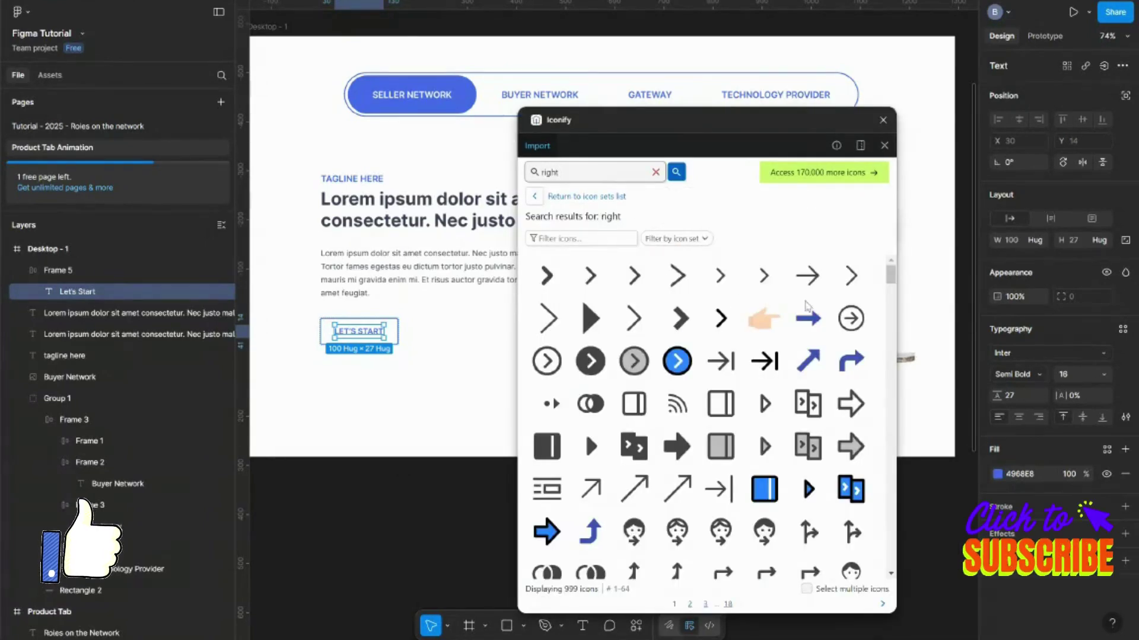
click(810, 281)
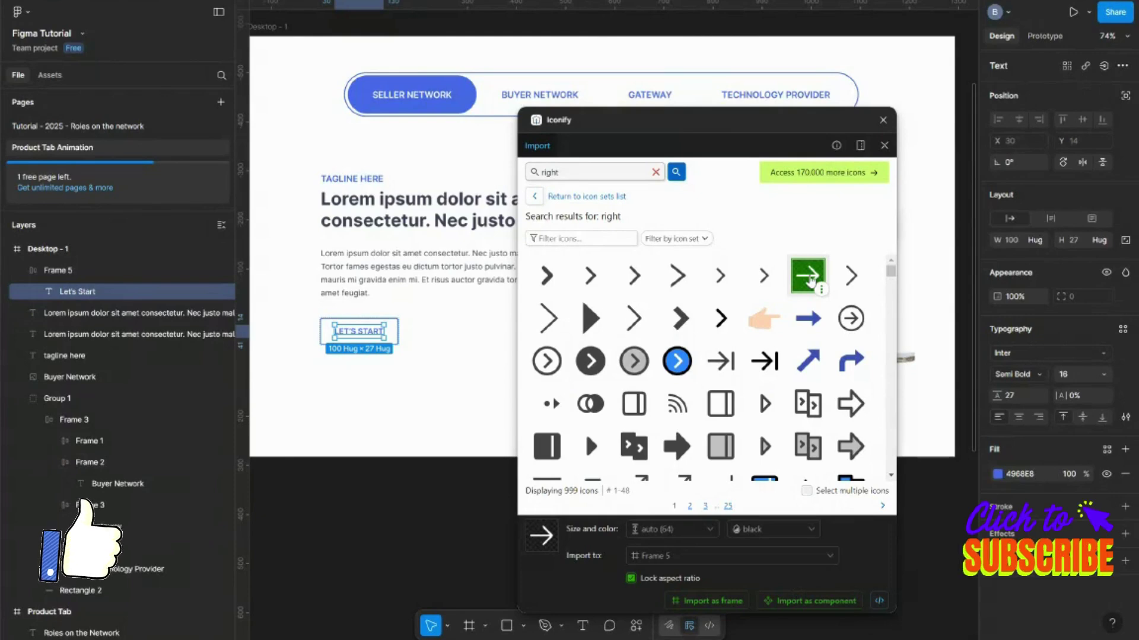
click(808, 280)
click(805, 279)
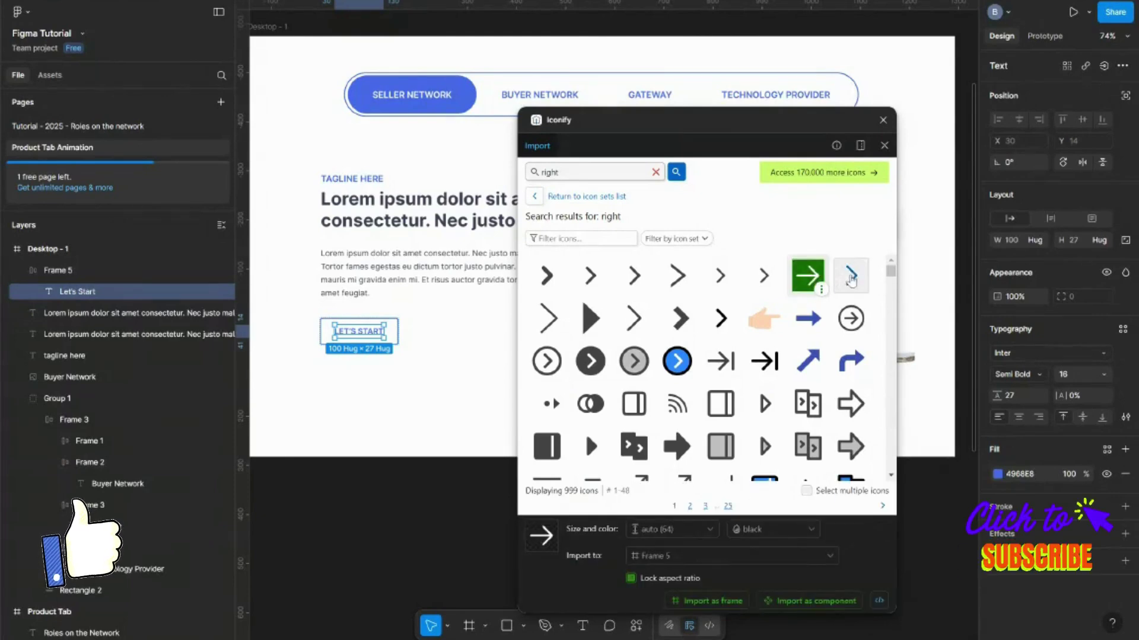
click(808, 283)
click(808, 283)
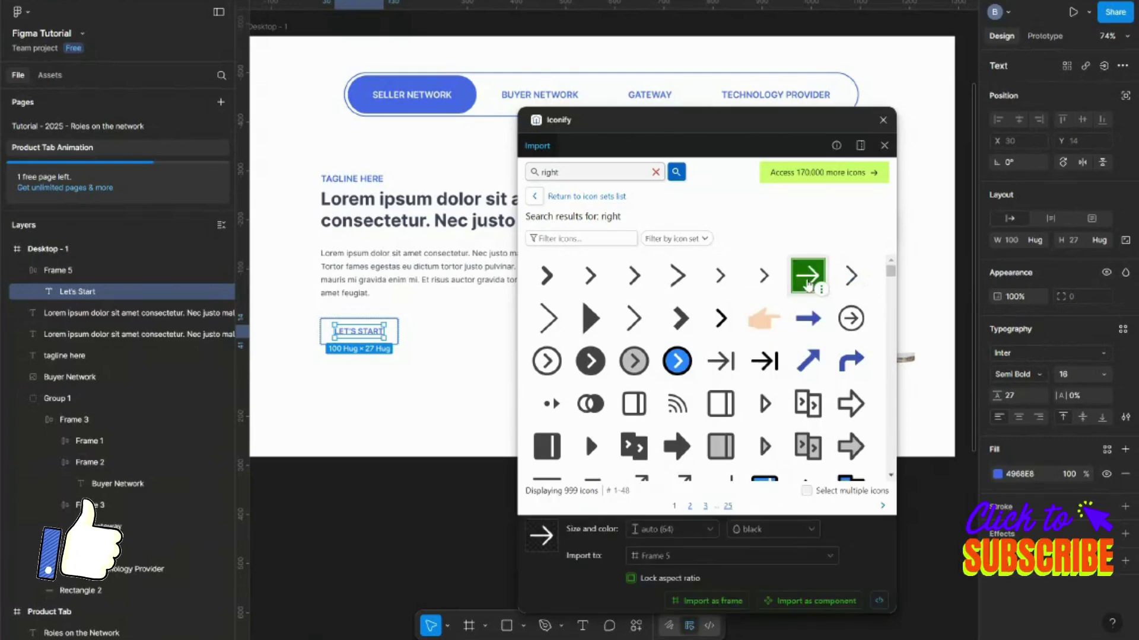
click(807, 284)
click(808, 284)
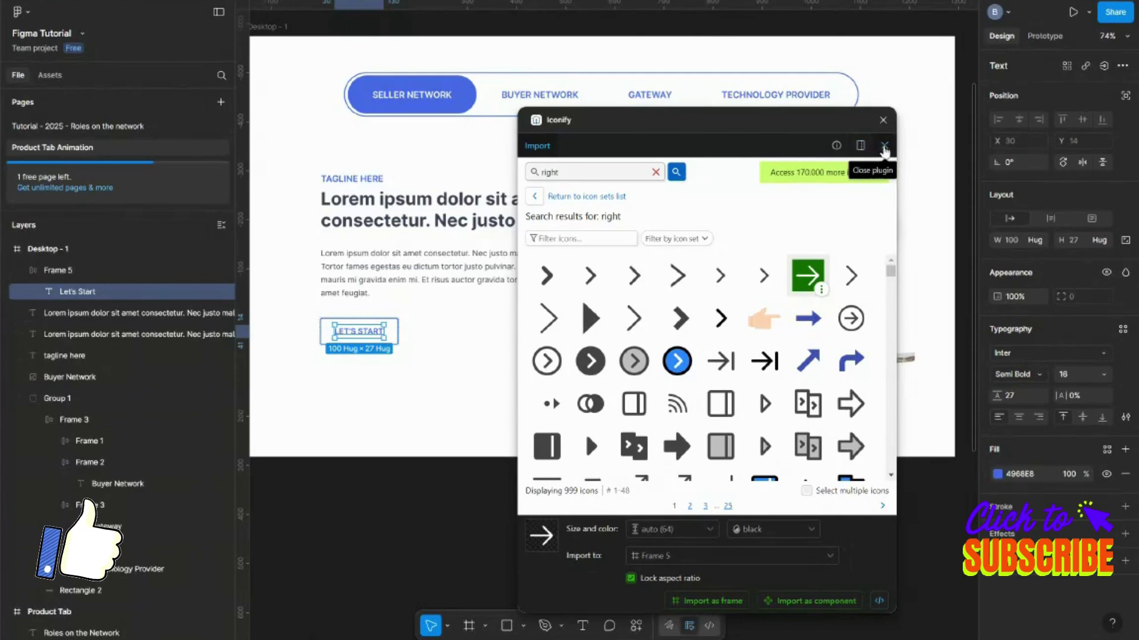
Step: Filter Material Line Icons by "right", import arrow-right as a frame into the button and place it after the Let's Start label
click(542, 147)
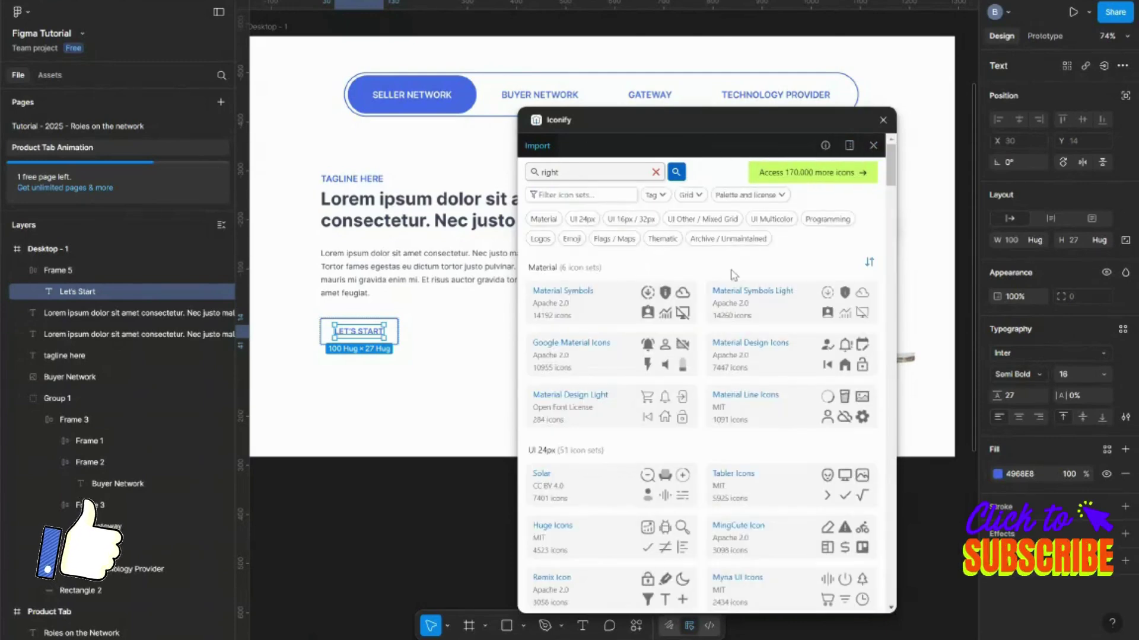
click(760, 405)
click(580, 253)
text(r)
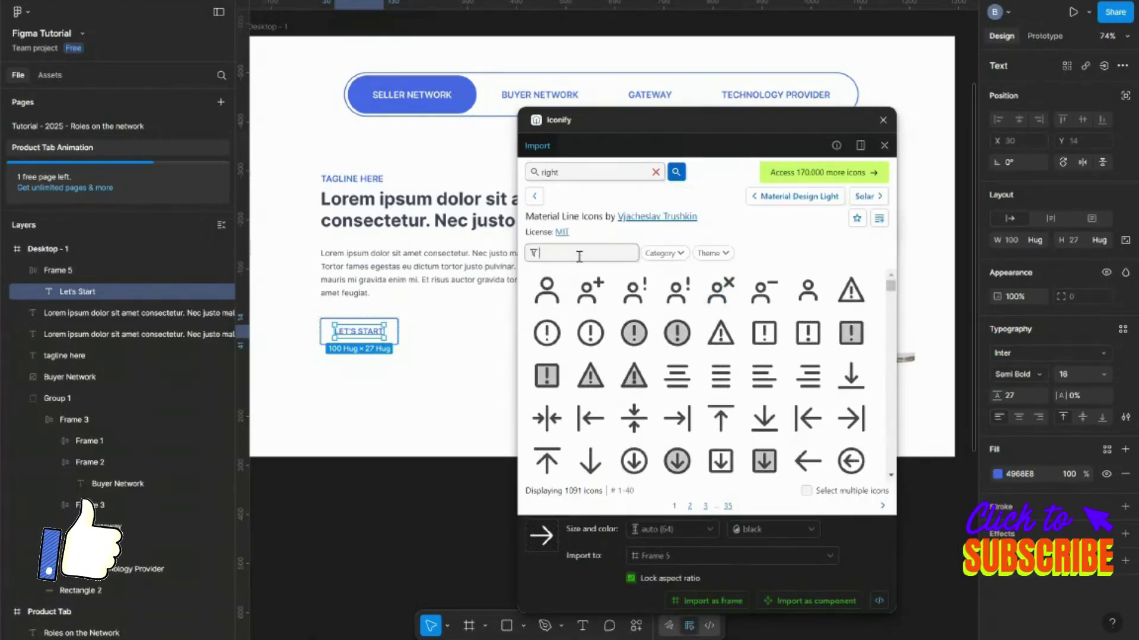
text(ight)
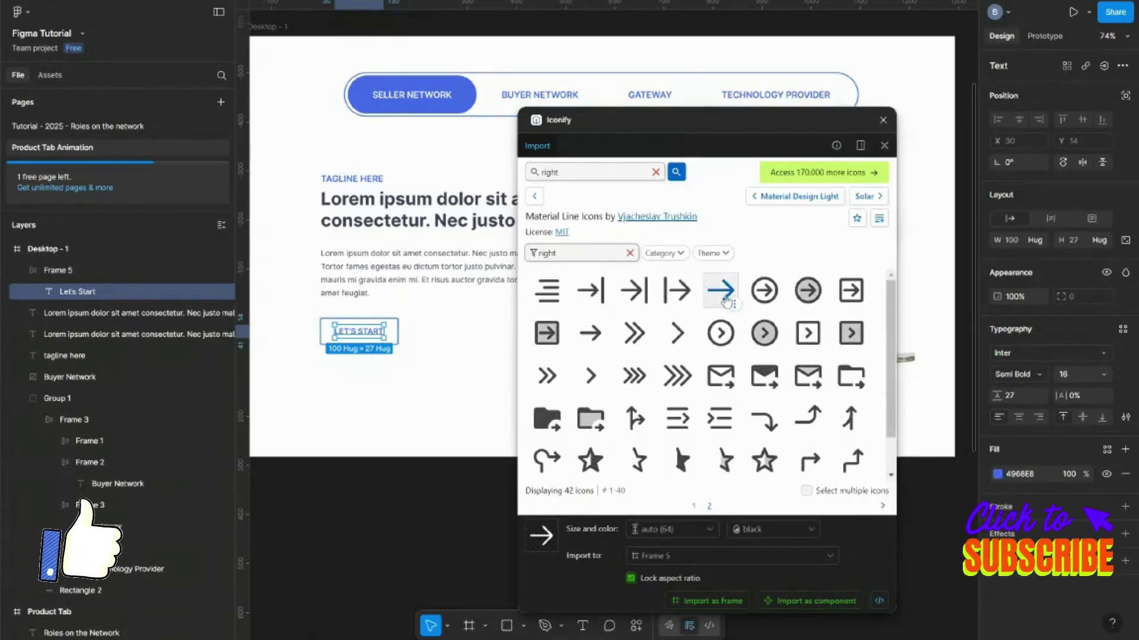
click(722, 290)
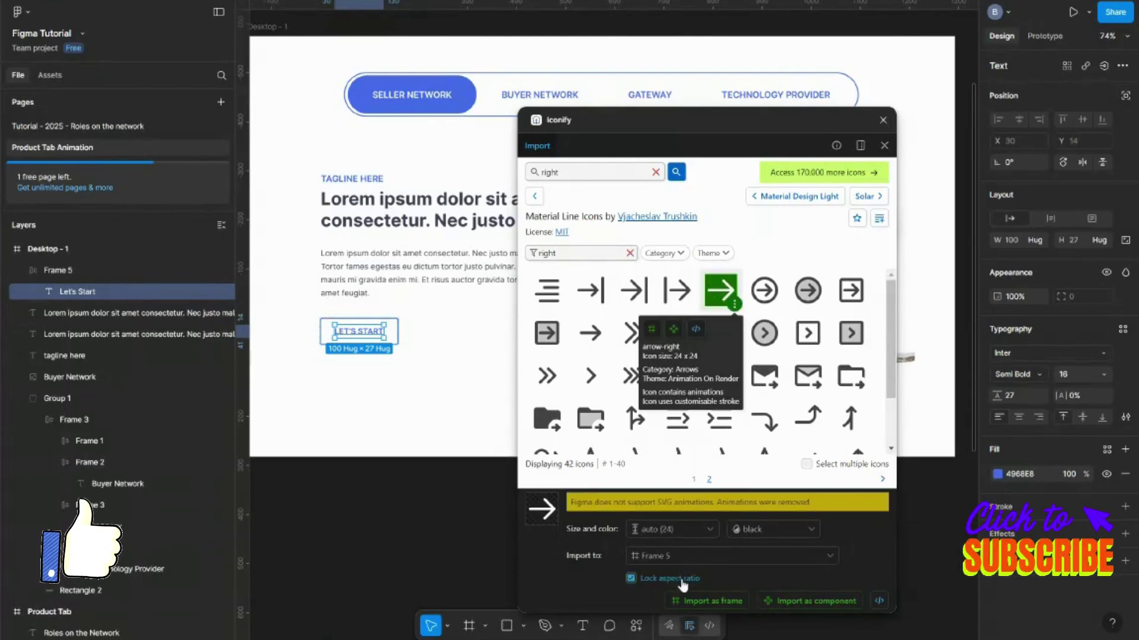
click(709, 601)
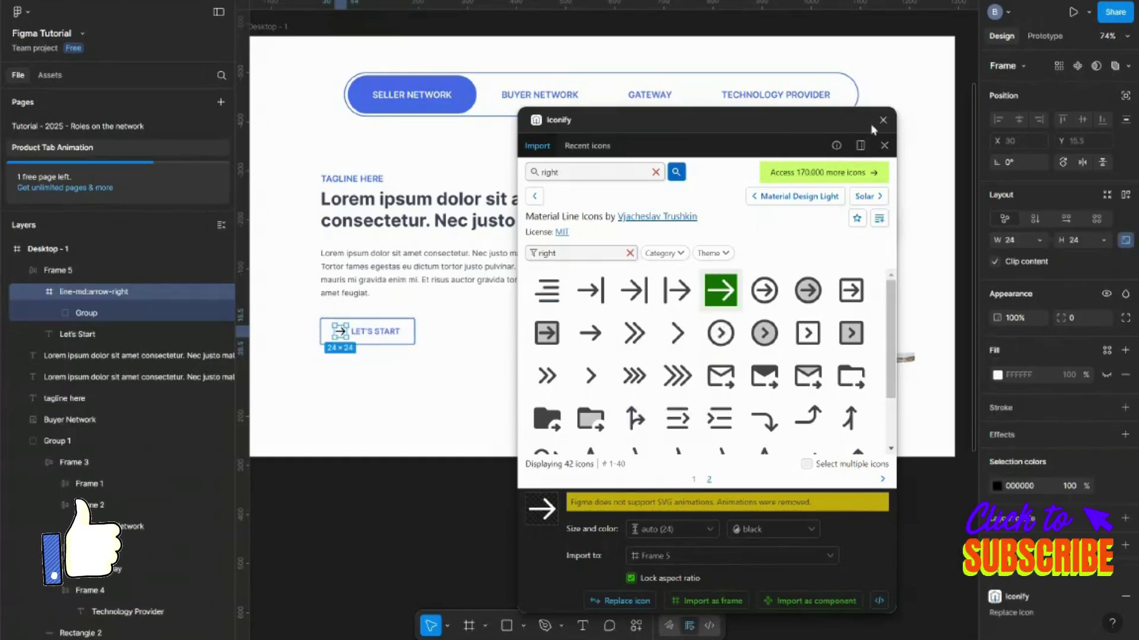
drag(790, 129, 900, 573)
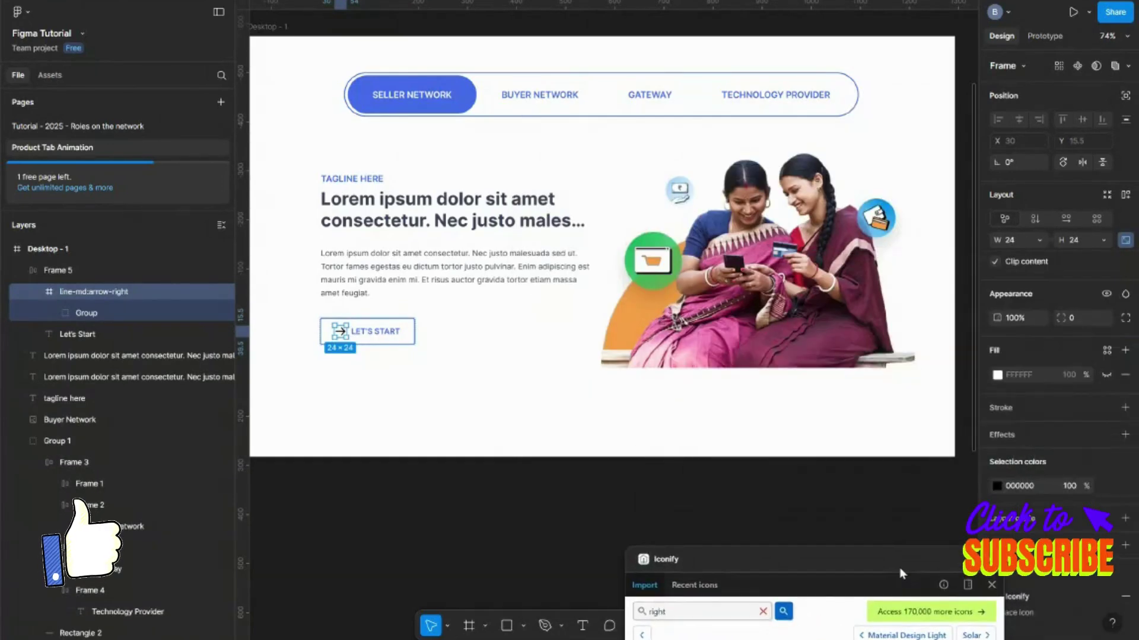
key(Right)
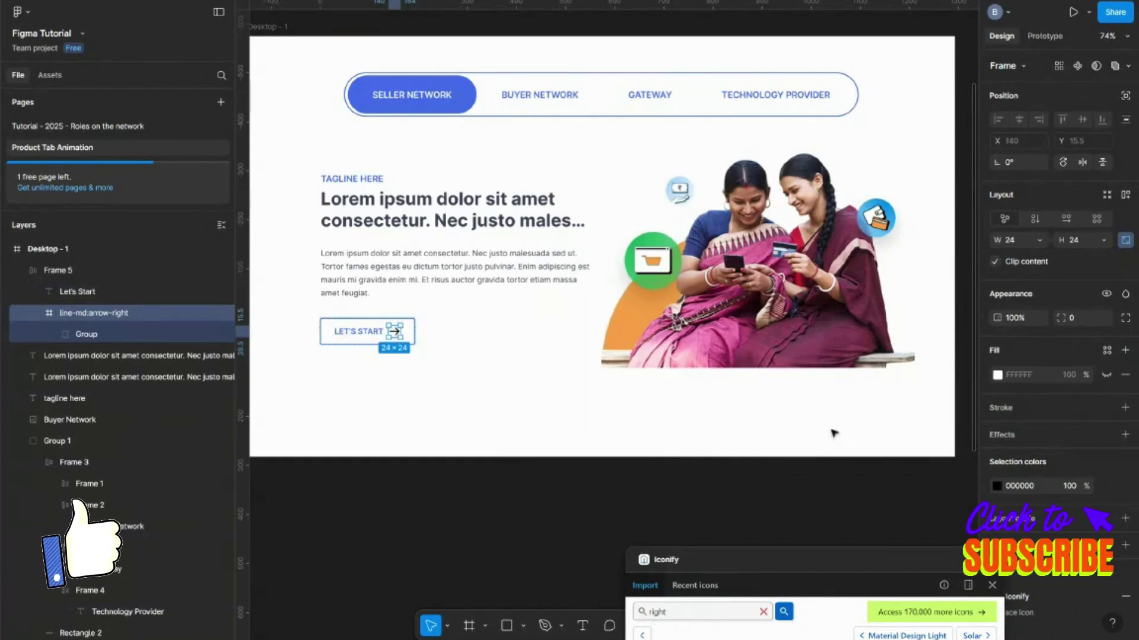
Step: Recolour the button's arrow icon to blue 4968E8 and make it slightly smaller
click(997, 486)
click(851, 623)
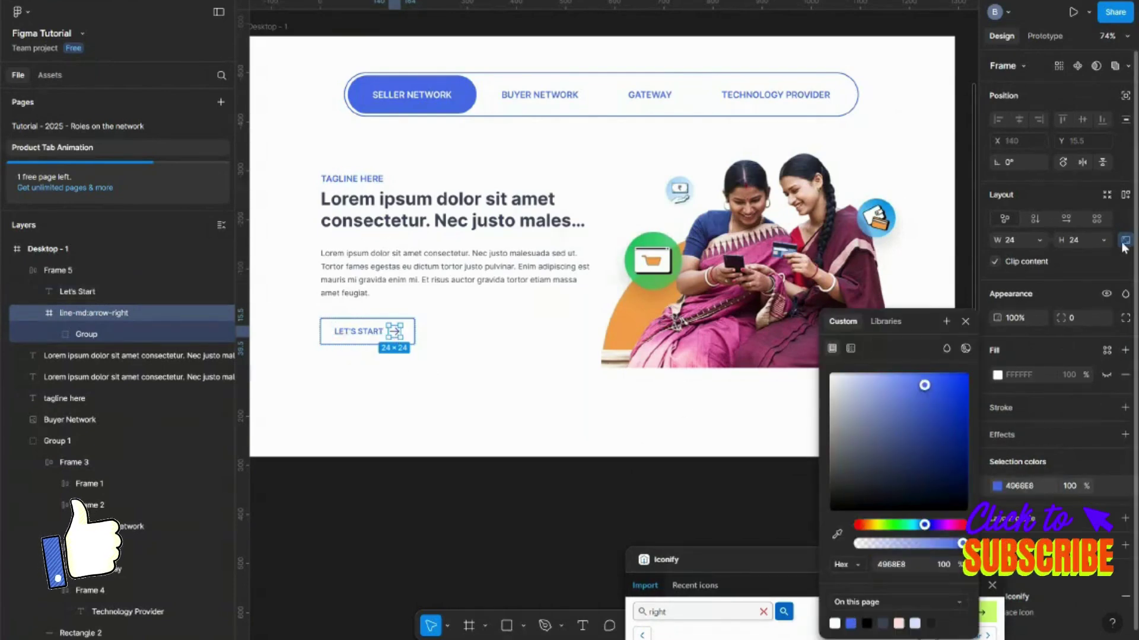
click(1016, 250)
click(356, 267)
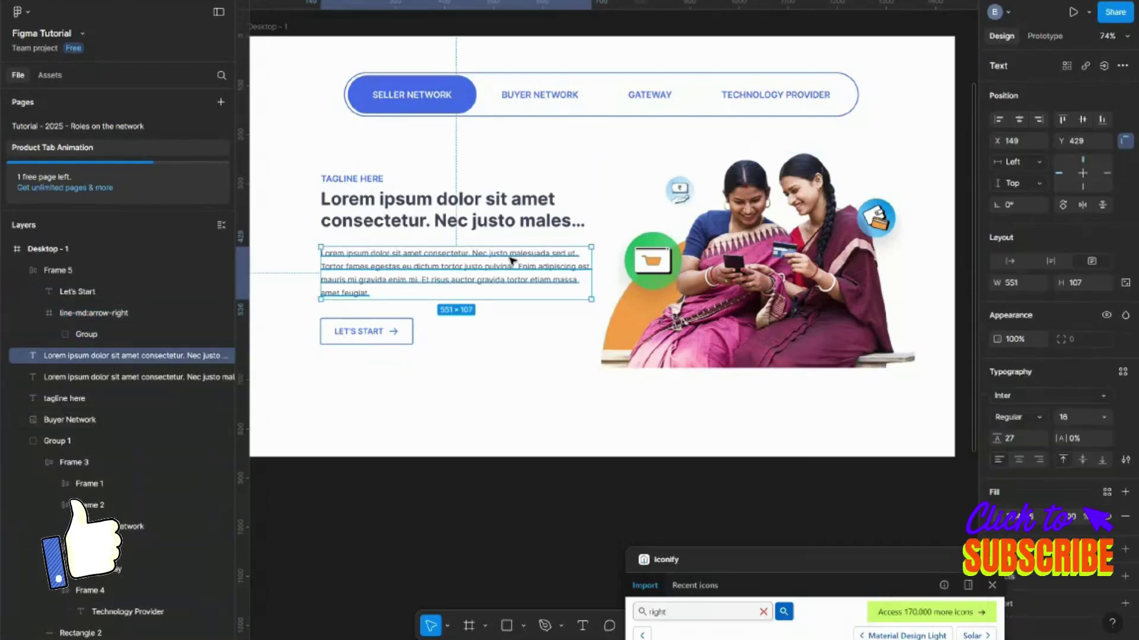
Step: Duplicate the Let's Start button and place the copy just right of the original at X 347
scroll(351, 256, down, 2)
click(390, 328)
scroll(389, 328, up, 2)
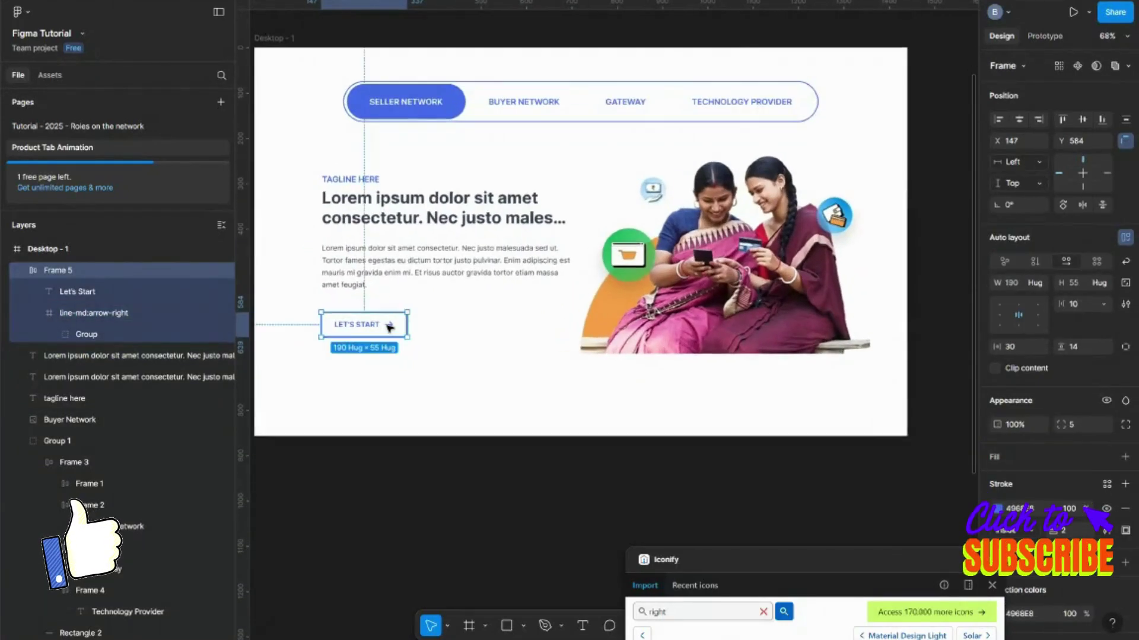
key(ctrl+d)
key(shift+Right)
key(shift+Right)
key(shift+Right)
key(shift+Right)
key(shift+Right)
key(shift+Right)
key(shift+Right)
key(shift+Right)
key(shift+Right)
key(shift+Right)
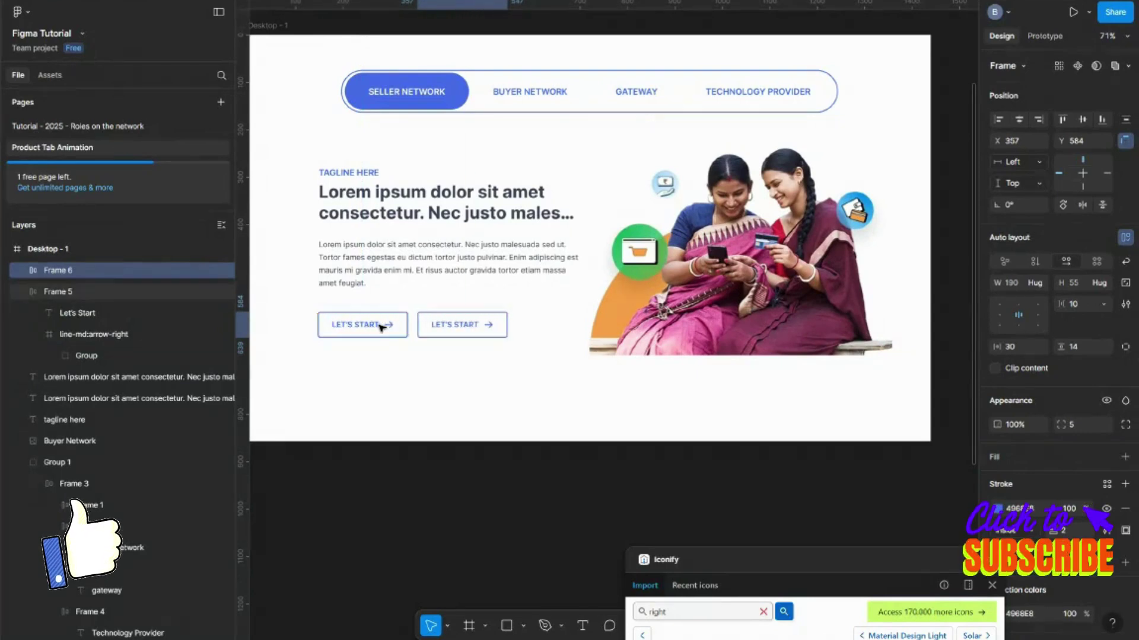
Step: Change the duplicated button's label to "Sale Person"
double_click(451, 325)
double_click(451, 328)
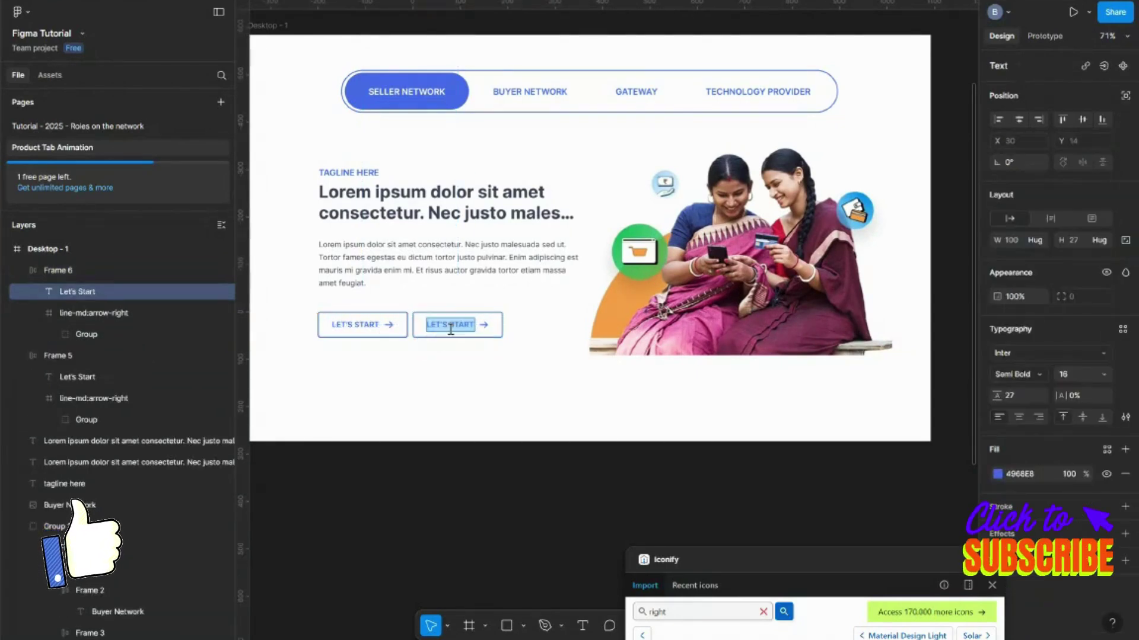
text(Sale Pers)
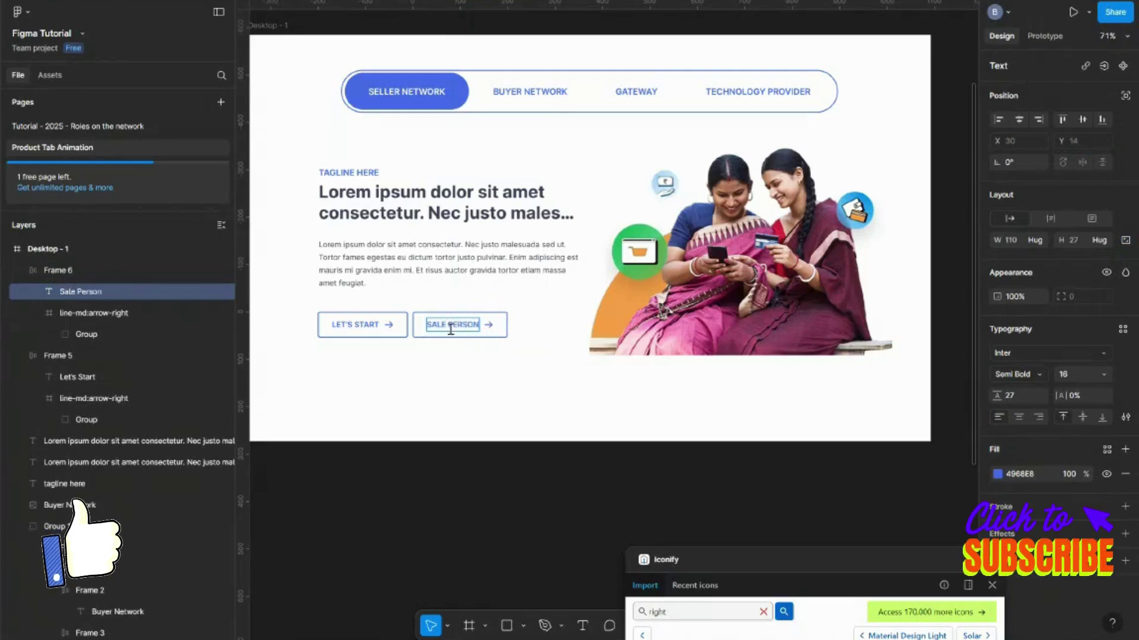
key(Escape)
key(Escape)
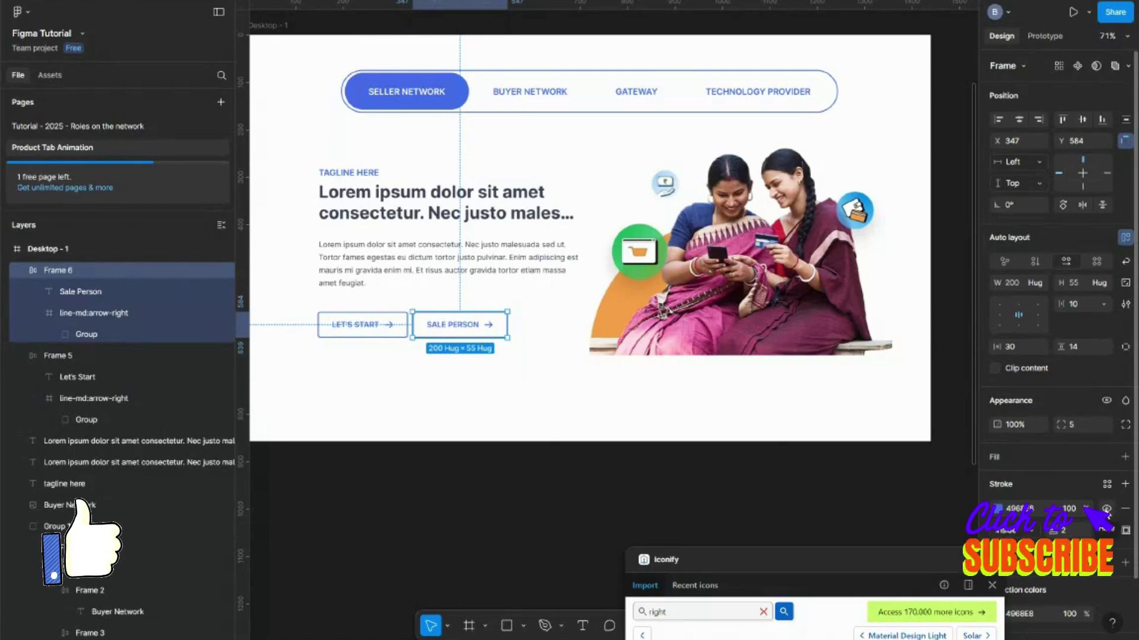
Step: Add a blue 4968E8 fill to the Sale Person button frame
scroll(1107, 511, down, 2)
click(1125, 386)
click(997, 410)
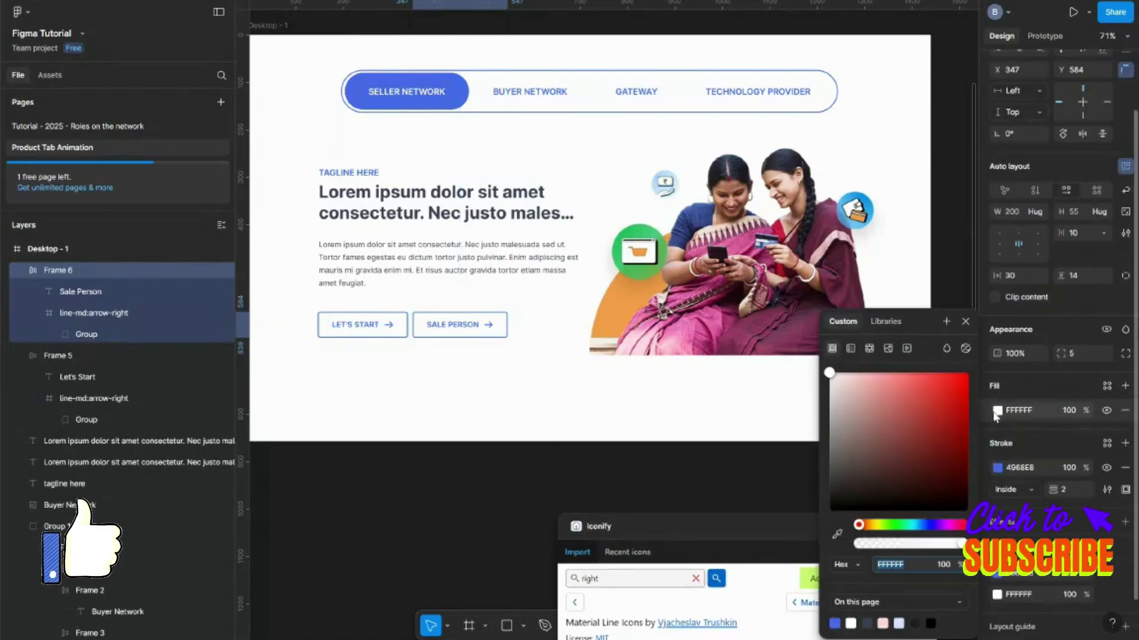
click(835, 623)
Step: Recolour the Sale Person label and its arrow icon to white
double_click(468, 326)
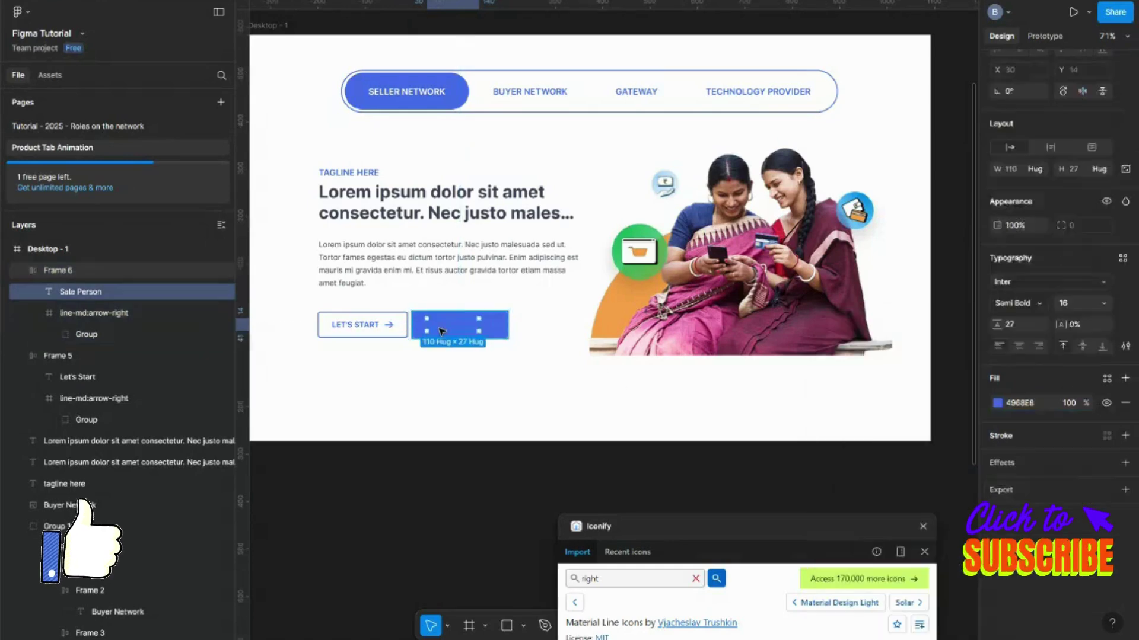
key(ctrl+a)
scroll(1043, 533, down, 1)
click(994, 573)
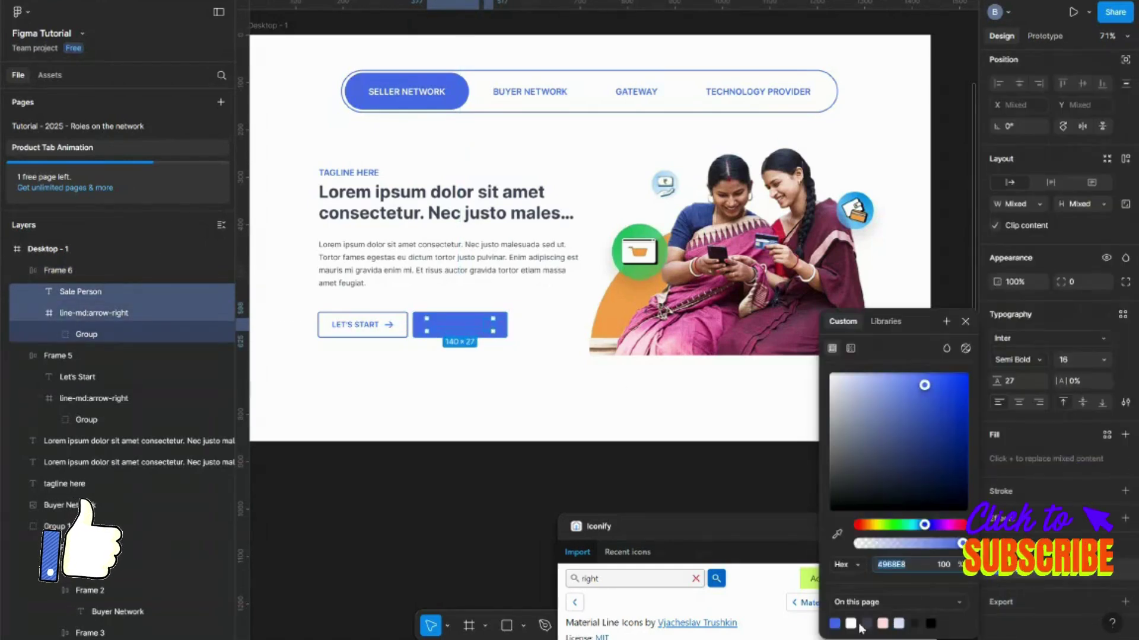
click(771, 278)
scroll(769, 280, down, 3)
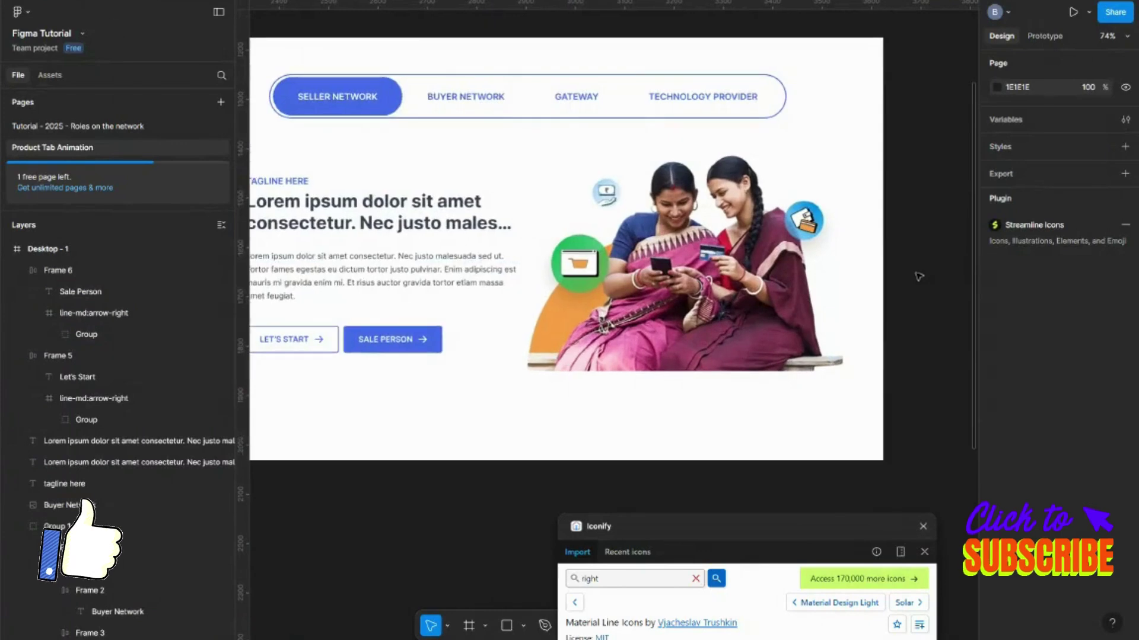
Step: Group the image, tagline, heading, paragraph and both buttons together
shift+click(396, 198)
shift+click(475, 224)
shift+click(475, 275)
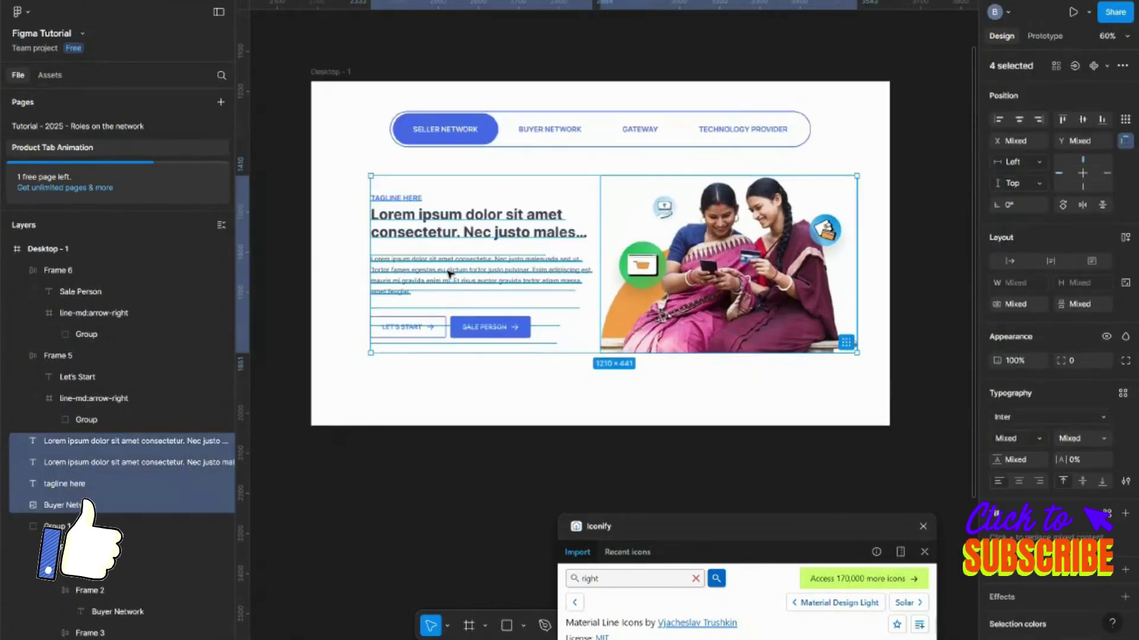
shift+click(408, 327)
right_click(485, 334)
click(522, 330)
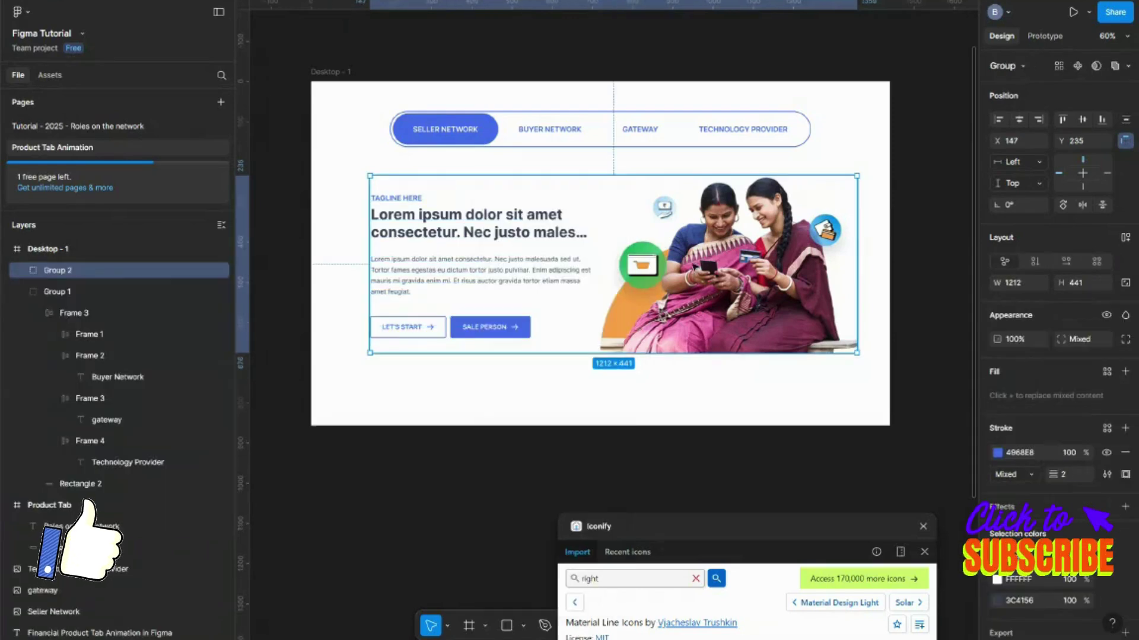
Step: Wrap the tab bar and the content group in one vertical auto layout frame
shift+click(643, 129)
right_click(581, 126)
click(681, 392)
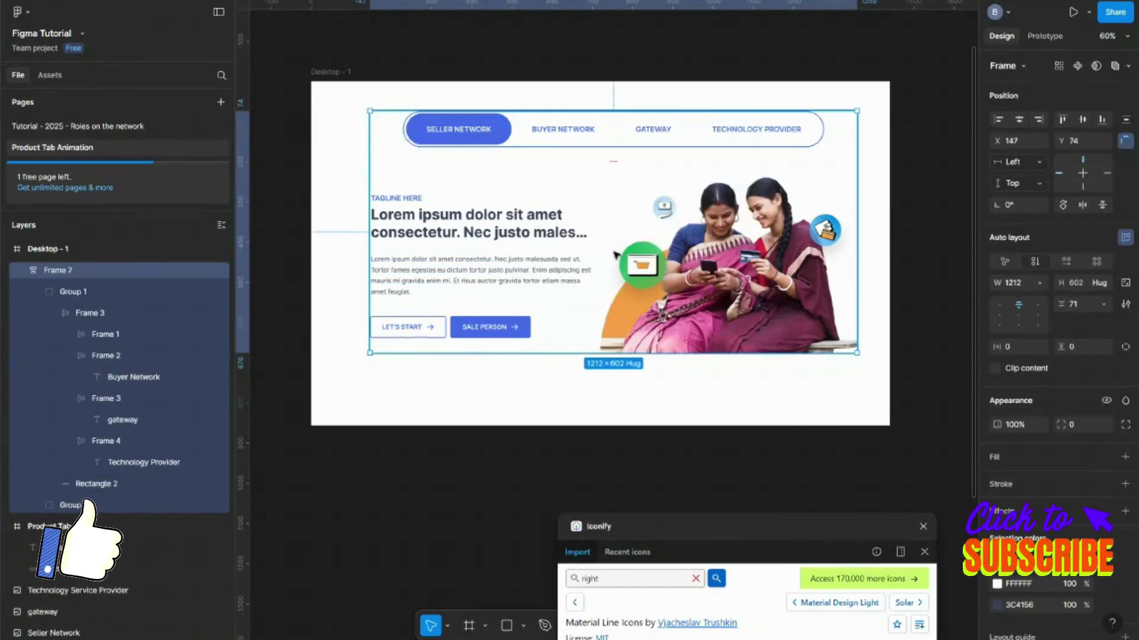
double_click(670, 236)
click(680, 128)
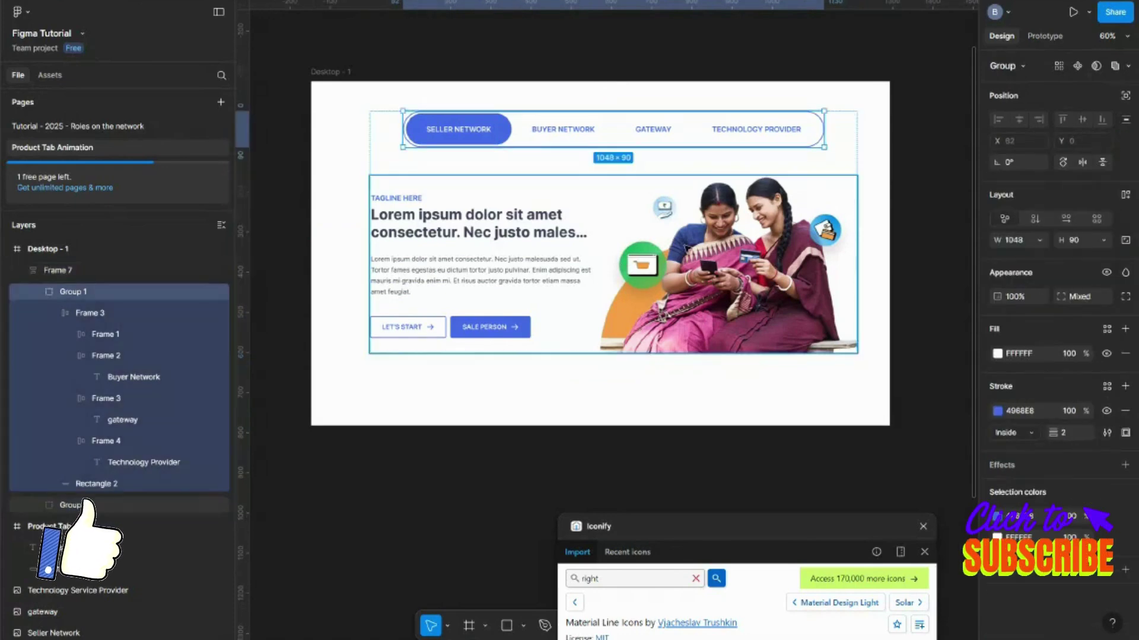
click(691, 226)
click(925, 158)
Step: Move the auto layout frame out of Desktop - 1 onto the empty canvas to its right
click(750, 216)
scroll(648, 275, down, 5)
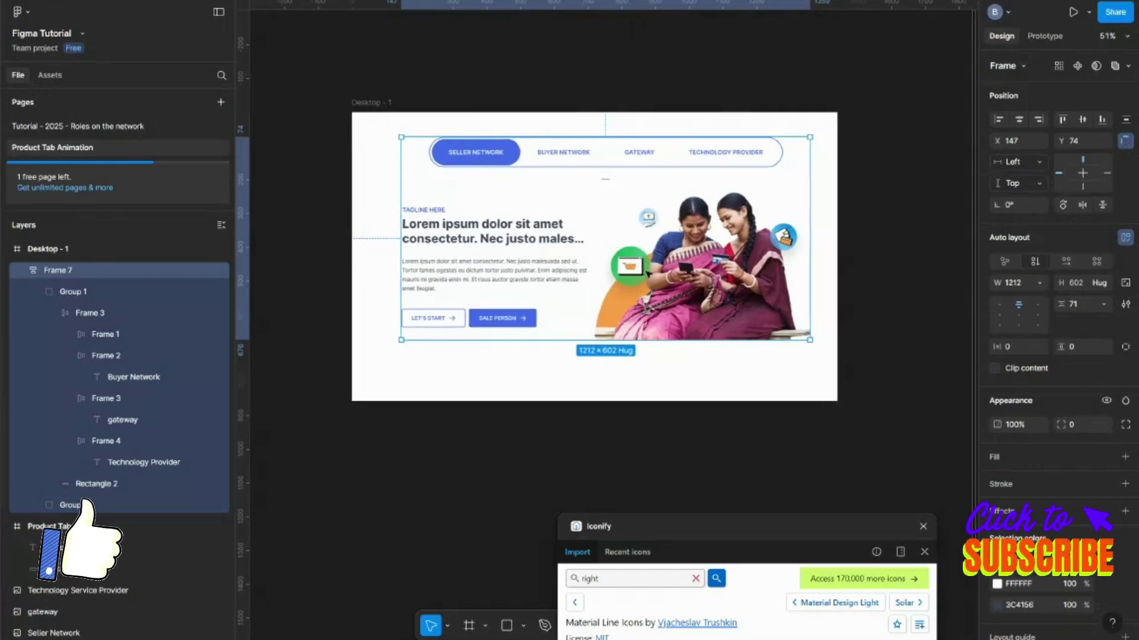
key(ctrl+x)
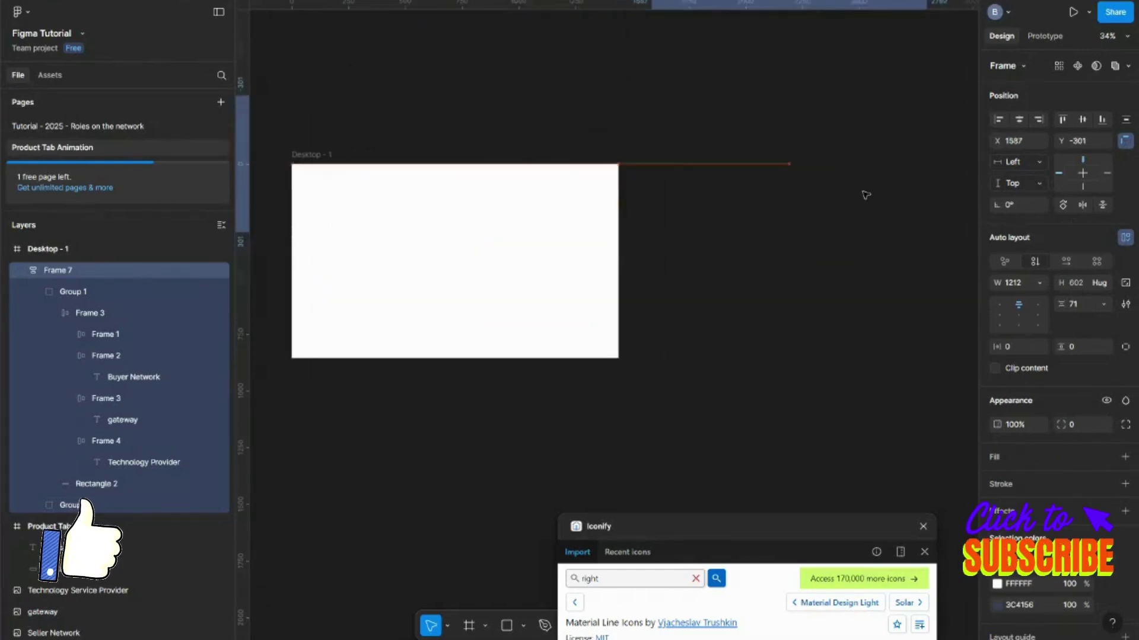
key(ctrl+v)
scroll(734, 236, right, 2)
drag(733, 235, 785, 204)
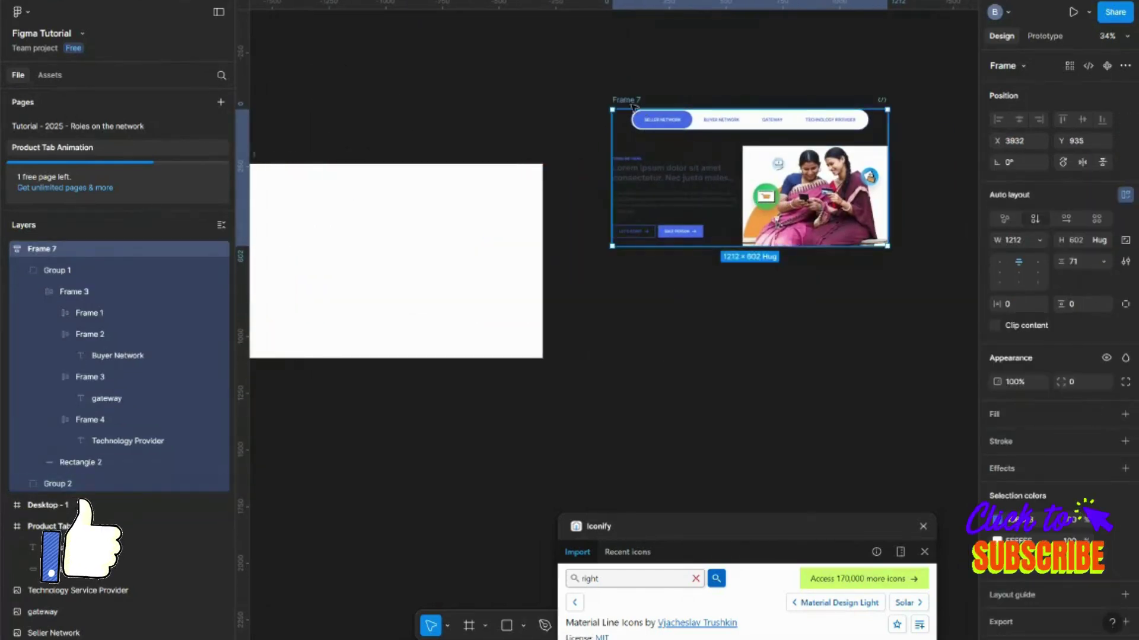
Step: Rename the moved auto layout frame "tab" and close the Iconify plugin
scroll(633, 107, left, 1)
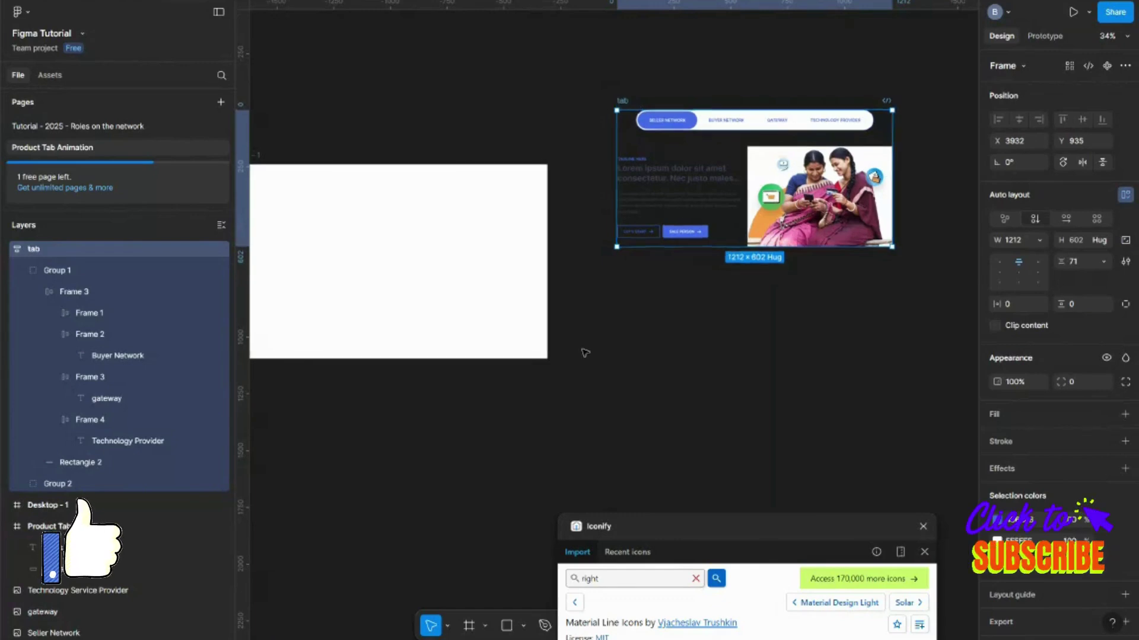
click(922, 526)
Step: Select the empty Desktop - 1 frame
scroll(492, 233, left, 5)
scroll(491, 233, up, 2)
click(492, 233)
scroll(516, 207, right, 5)
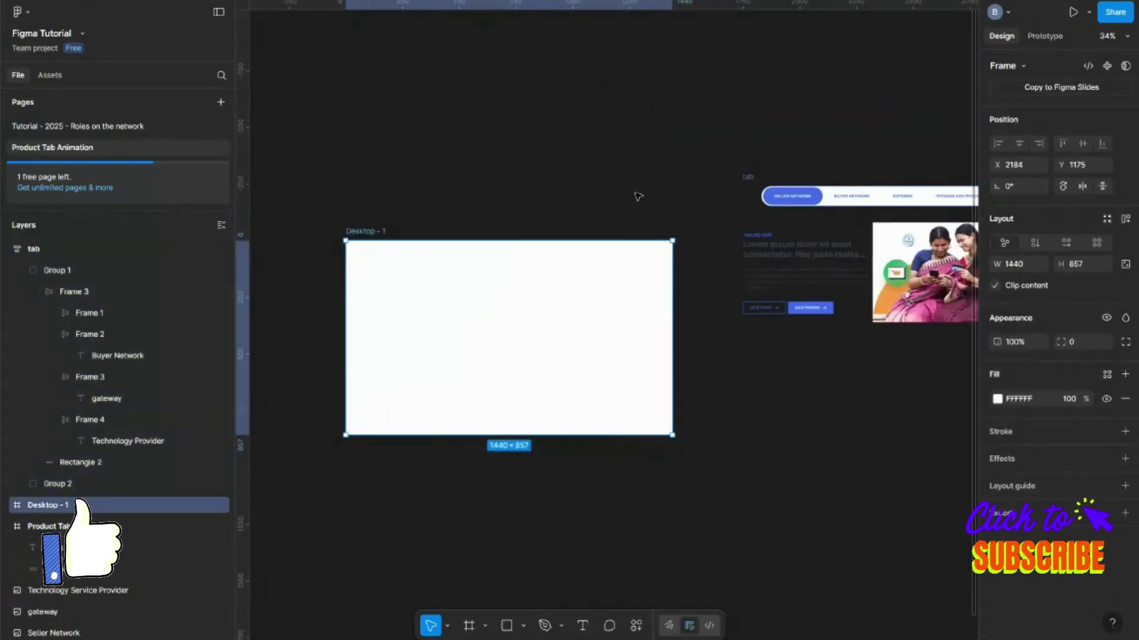